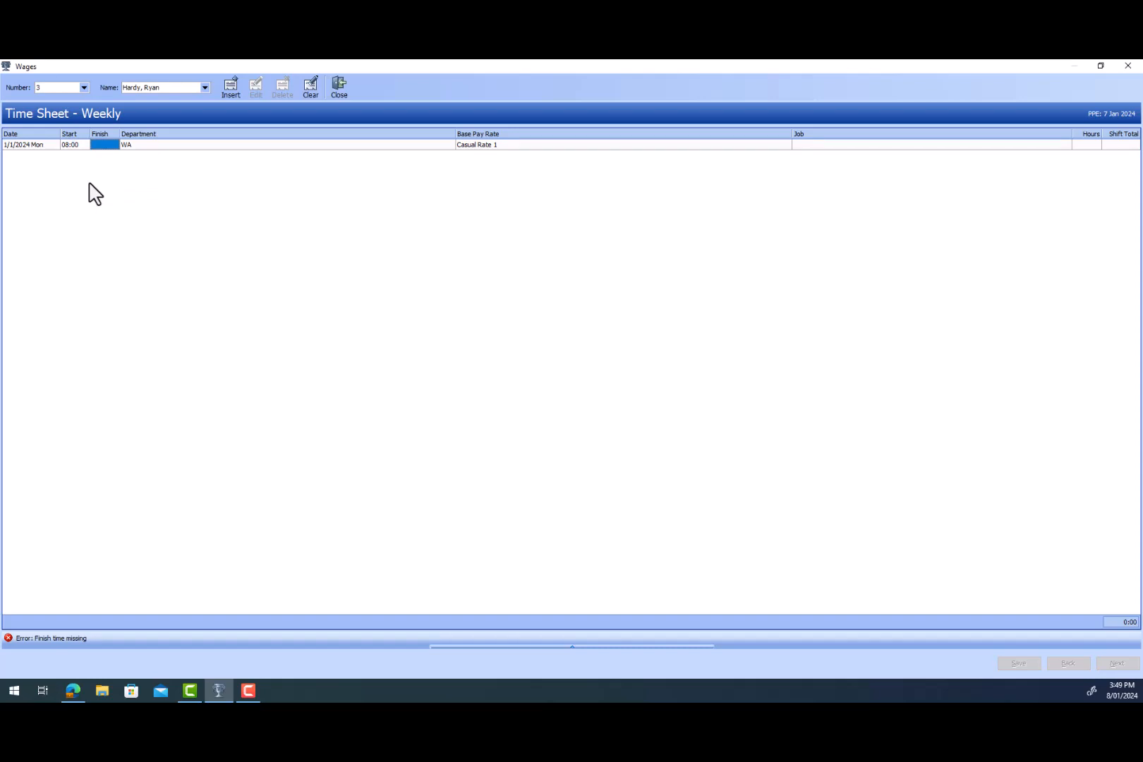
- Complete Monday's timesheet with a shift ending at 12:00 and a second shift from 13:00 to 17:00
type("0")
key("Return")
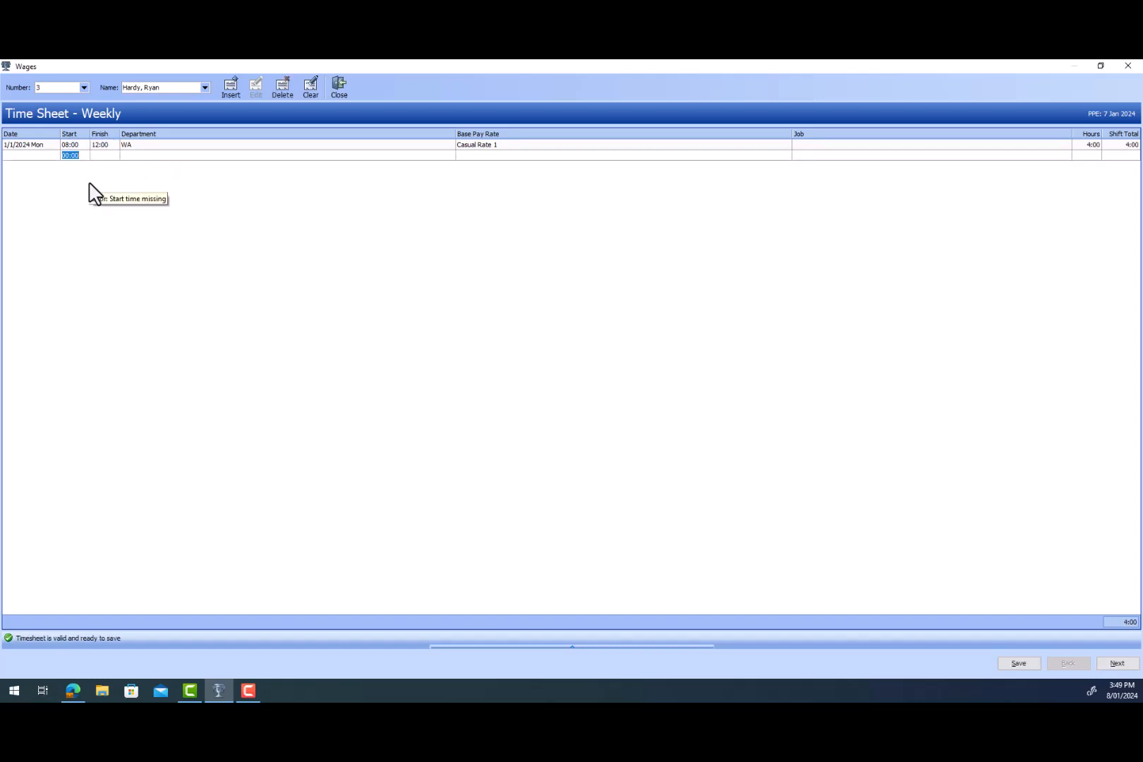
type("13")
key("Return")
type("17:00")
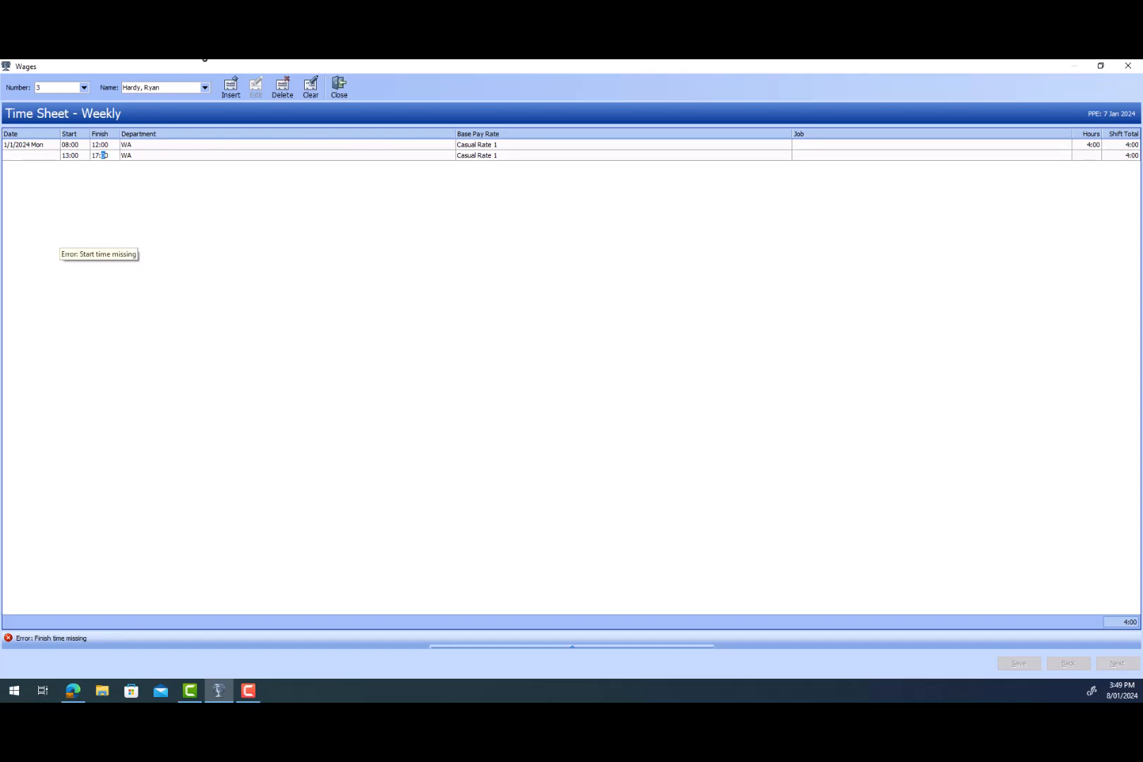
left_click(73, 186)
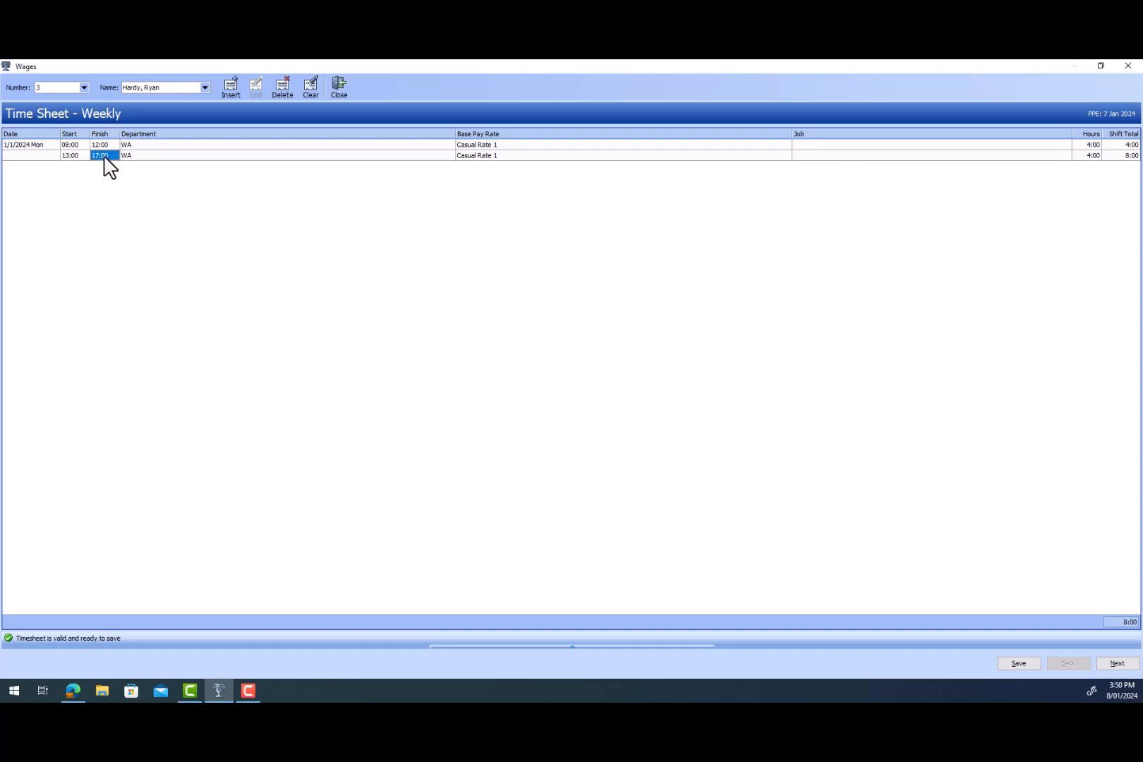
- Add Tuesday 2/1/2024 to the timesheet with the same two shifts as Monday
key("Up")
key("Down")
key("Up")
key("Down")
key("Down")
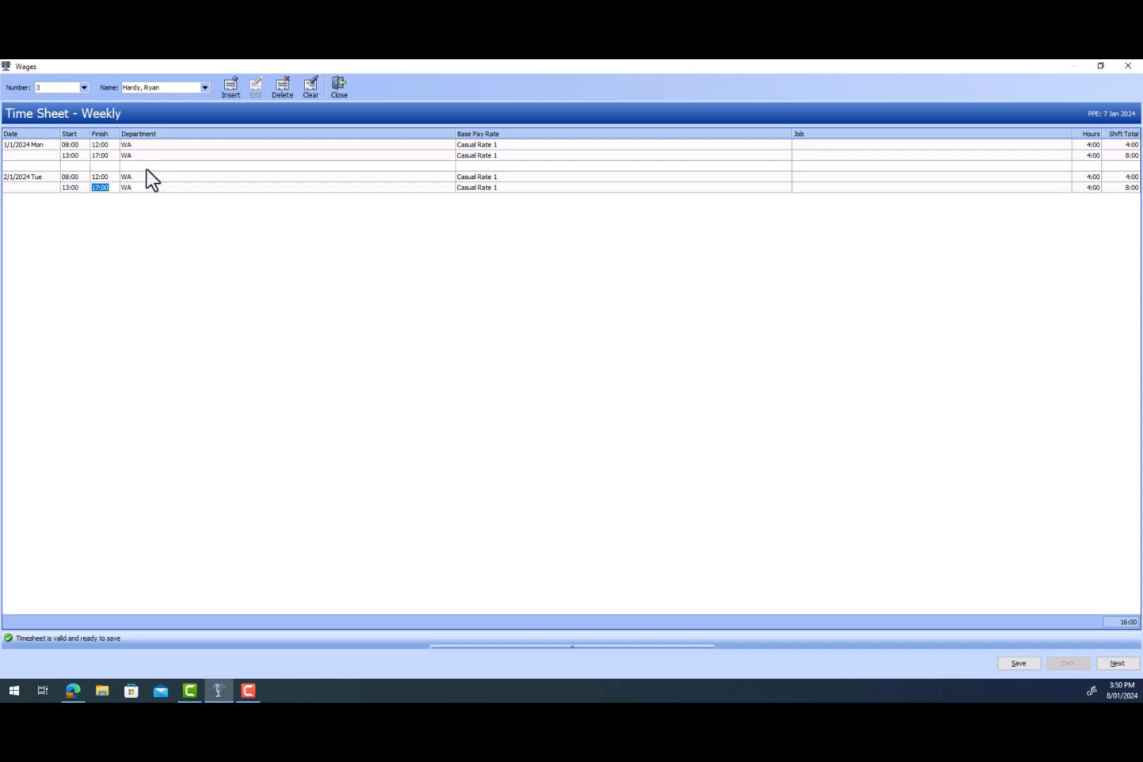
- Delete Tuesday's 13:00 to 17:00 afternoon shift
left_click(103, 177)
left_click(71, 187)
left_click(279, 87)
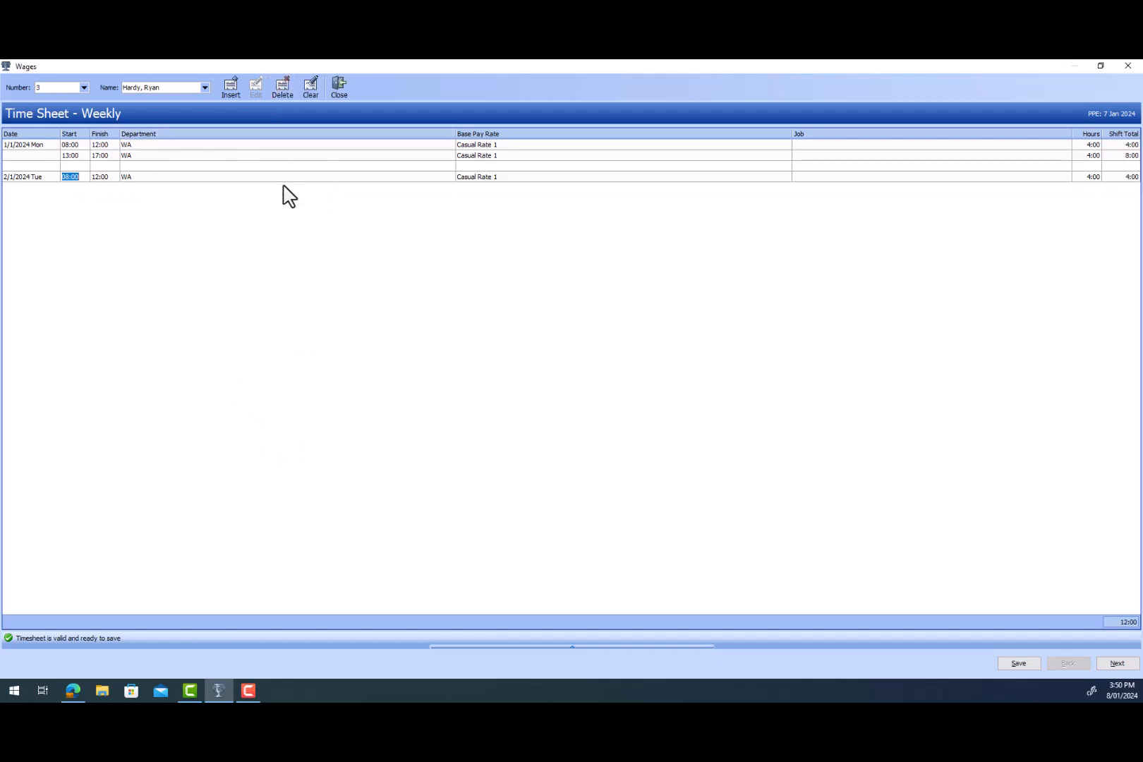
- Add a Wednesday 3/1/2024 shift from 07:00 to 14:00
key("Tab")
key("Down")
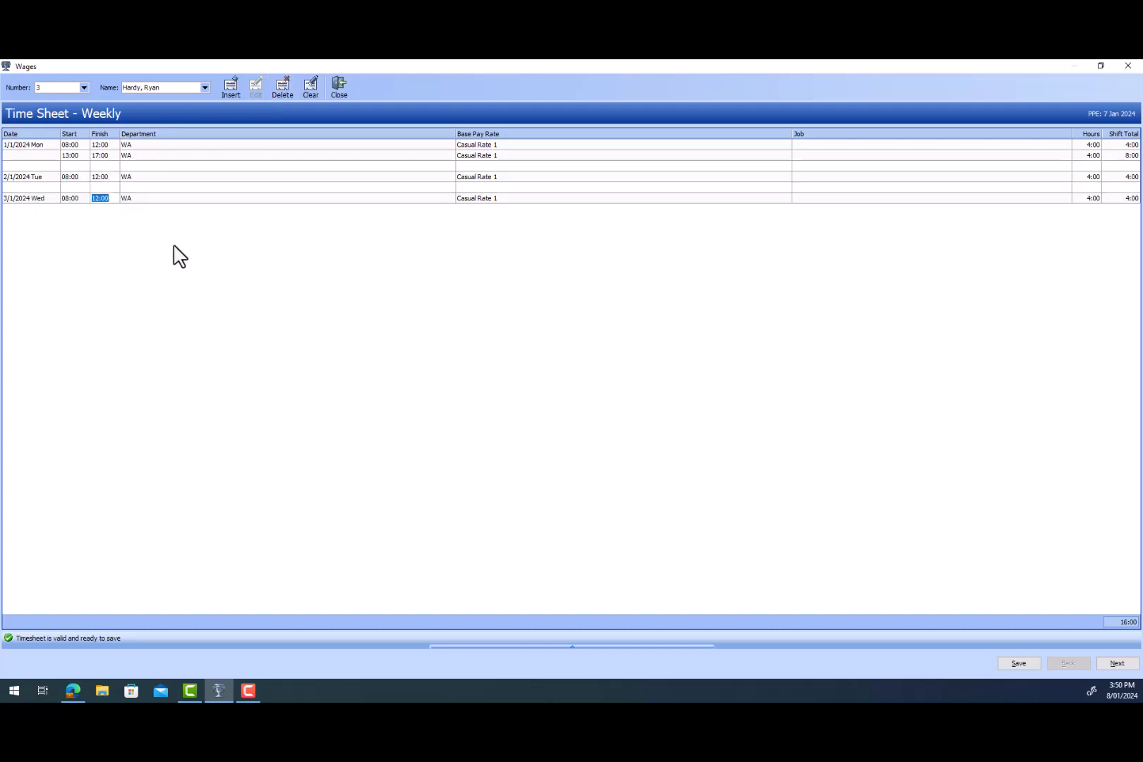
left_click(70, 198)
type("7")
key("Tab")
key("Down")
- Add a shift dated Friday 5/1/2024 from 08:00 to 16:00
left_click(48, 219)
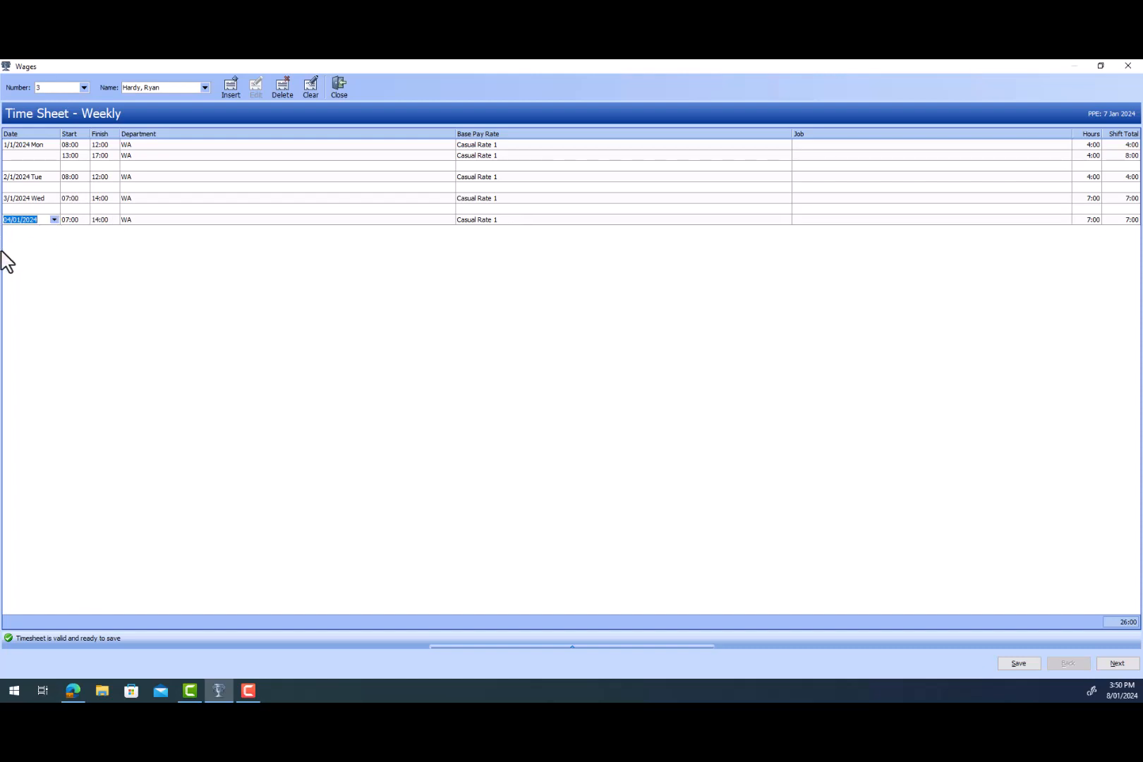
left_click(55, 220)
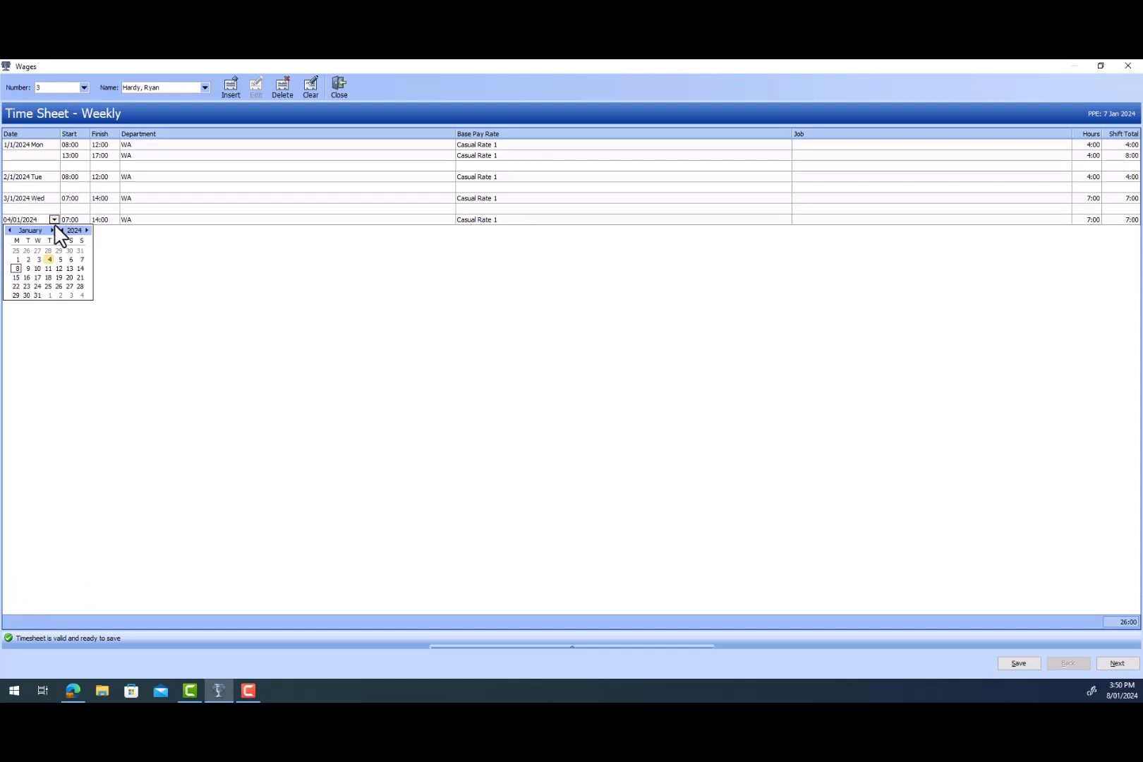
left_click(60, 260)
key("Tab")
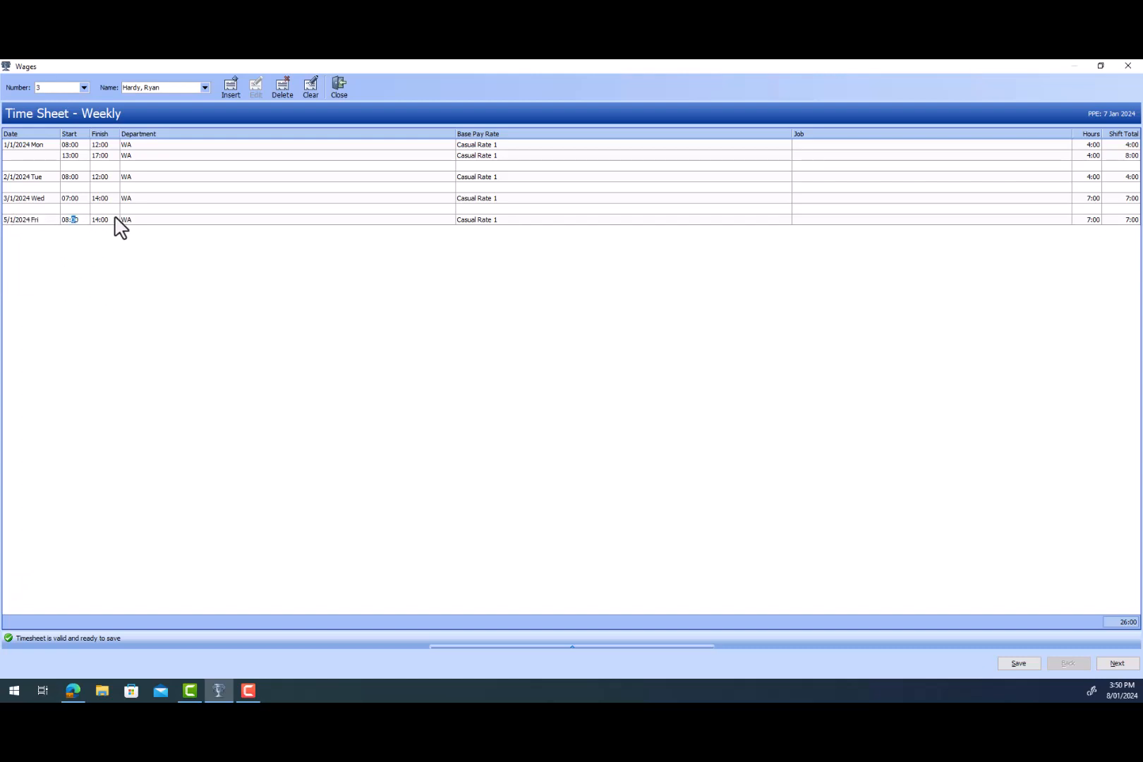
left_click(107, 220)
left_click(258, 347)
- Move on to the adjustments and review the Leave, Leave Without Pay, Notes, Allowances and Pay categories
left_click(1099, 66)
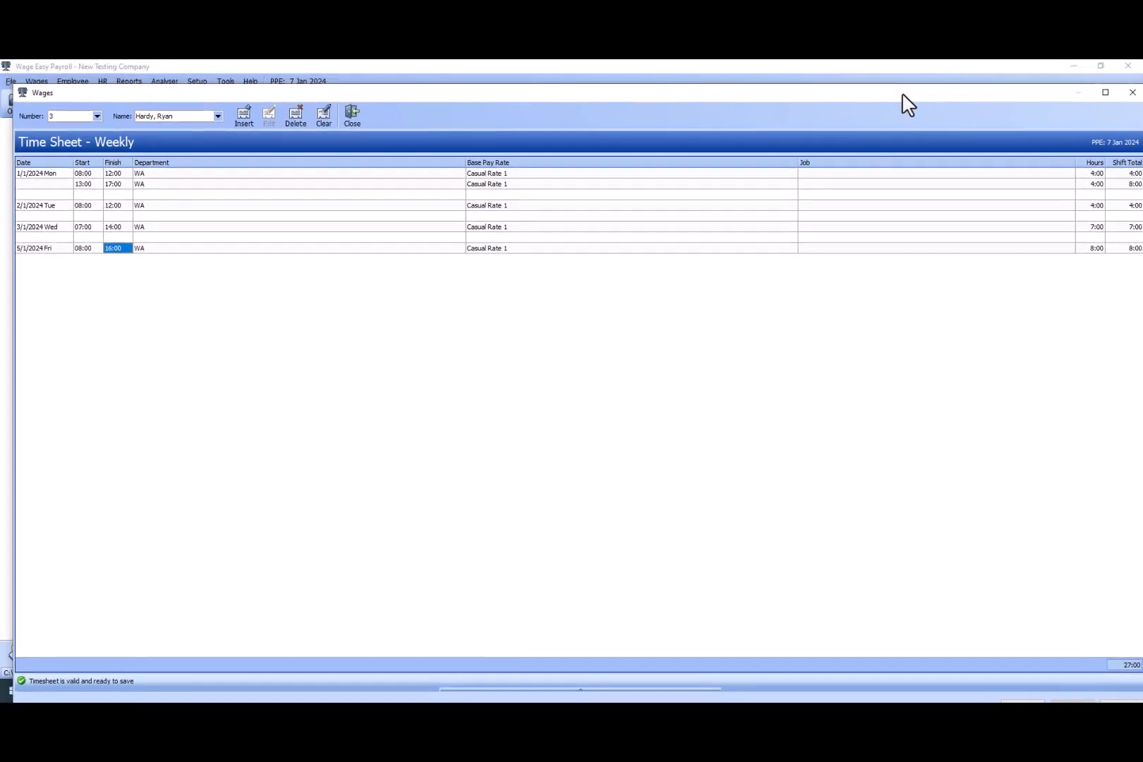
left_click_drag(904, 98, 898, 98)
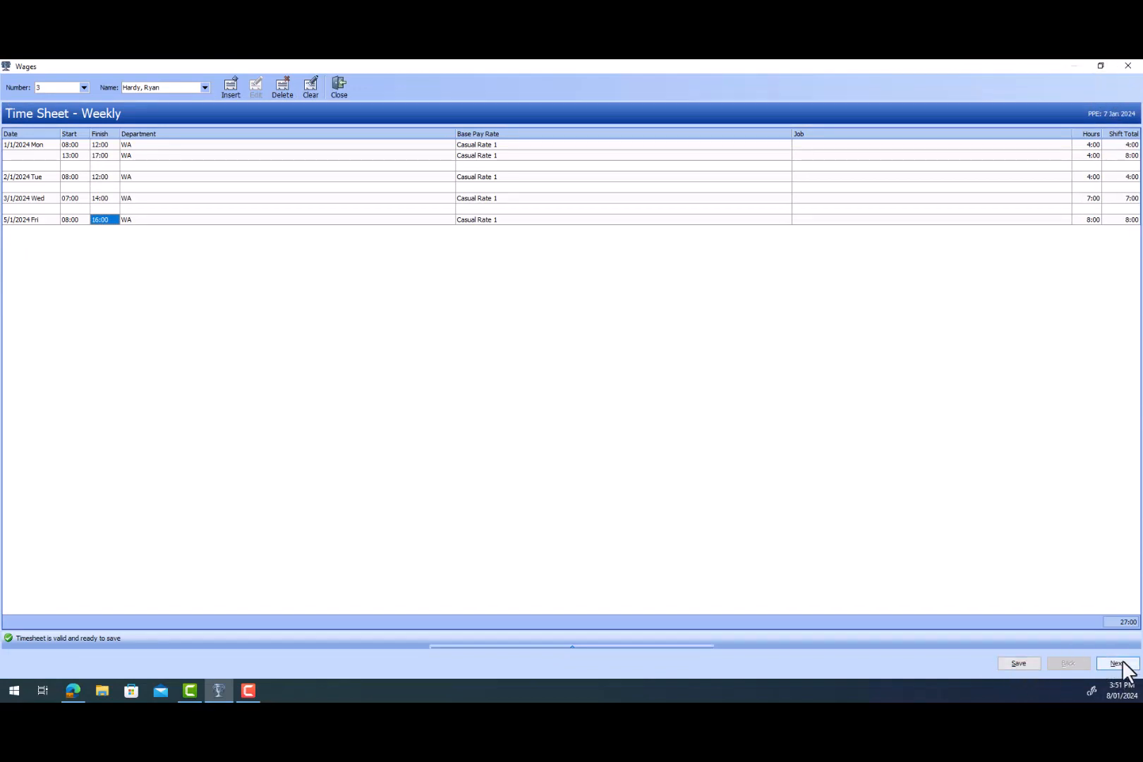
left_click(1122, 664)
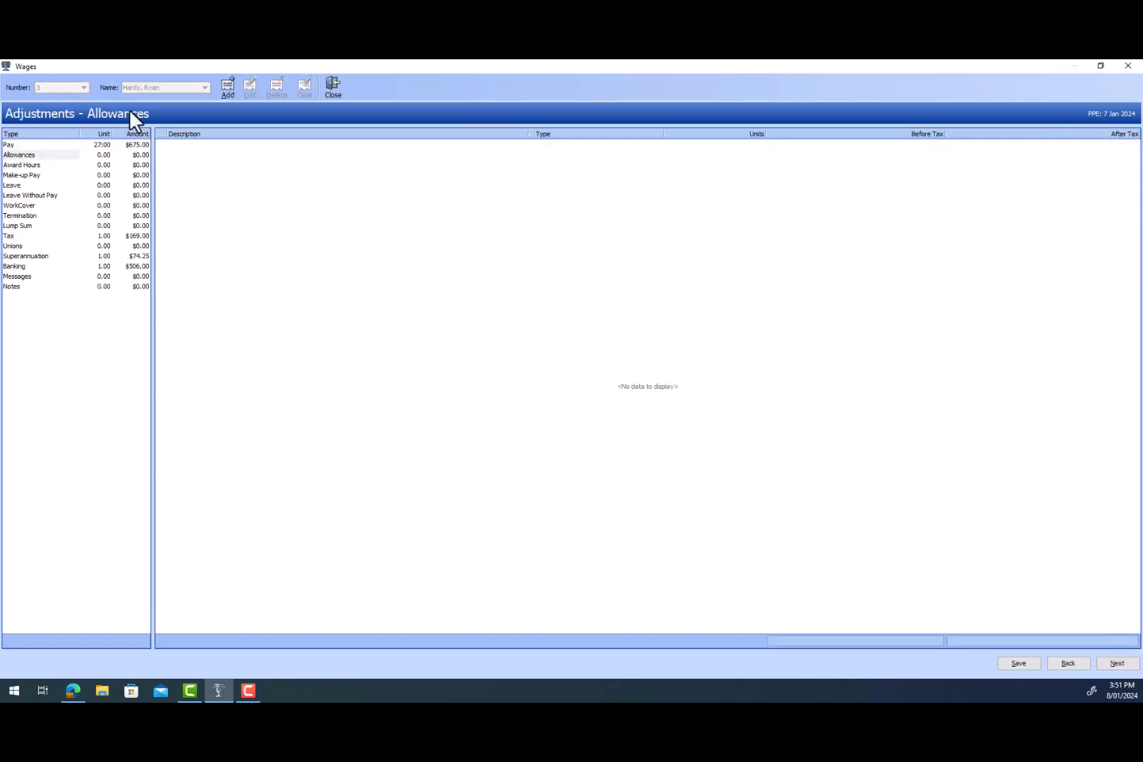
left_click(19, 186)
left_click(23, 195)
left_click(19, 185)
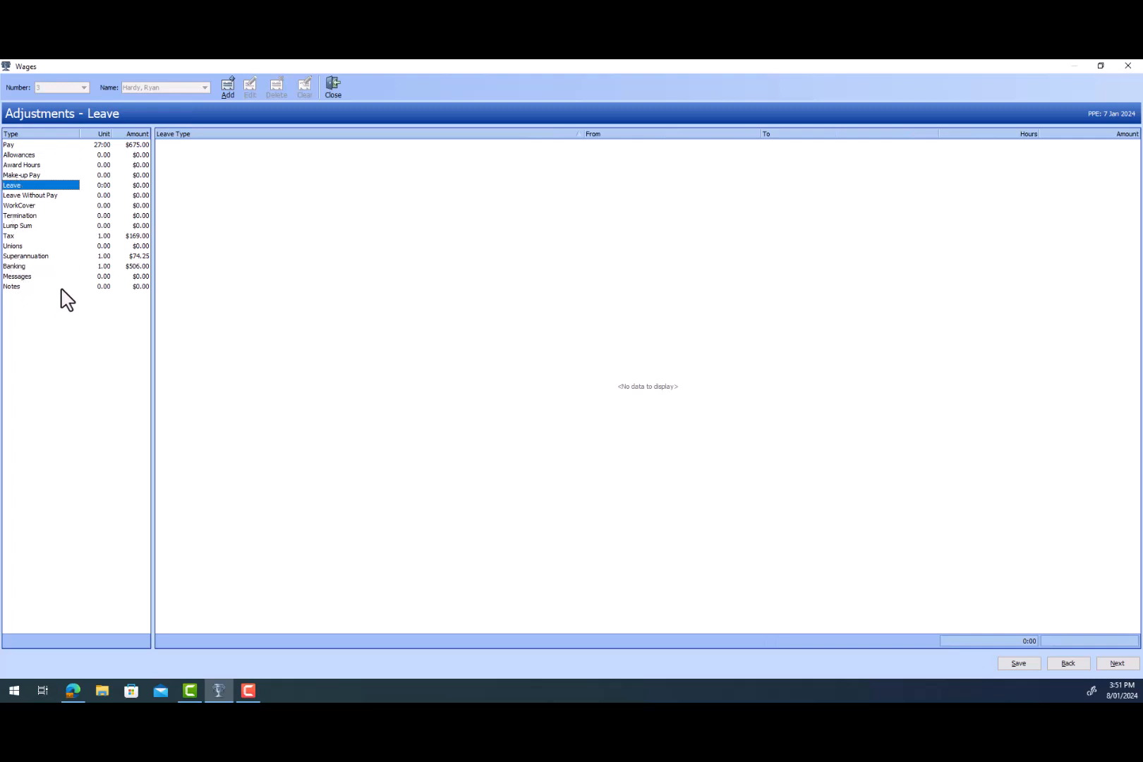
left_click(30, 285)
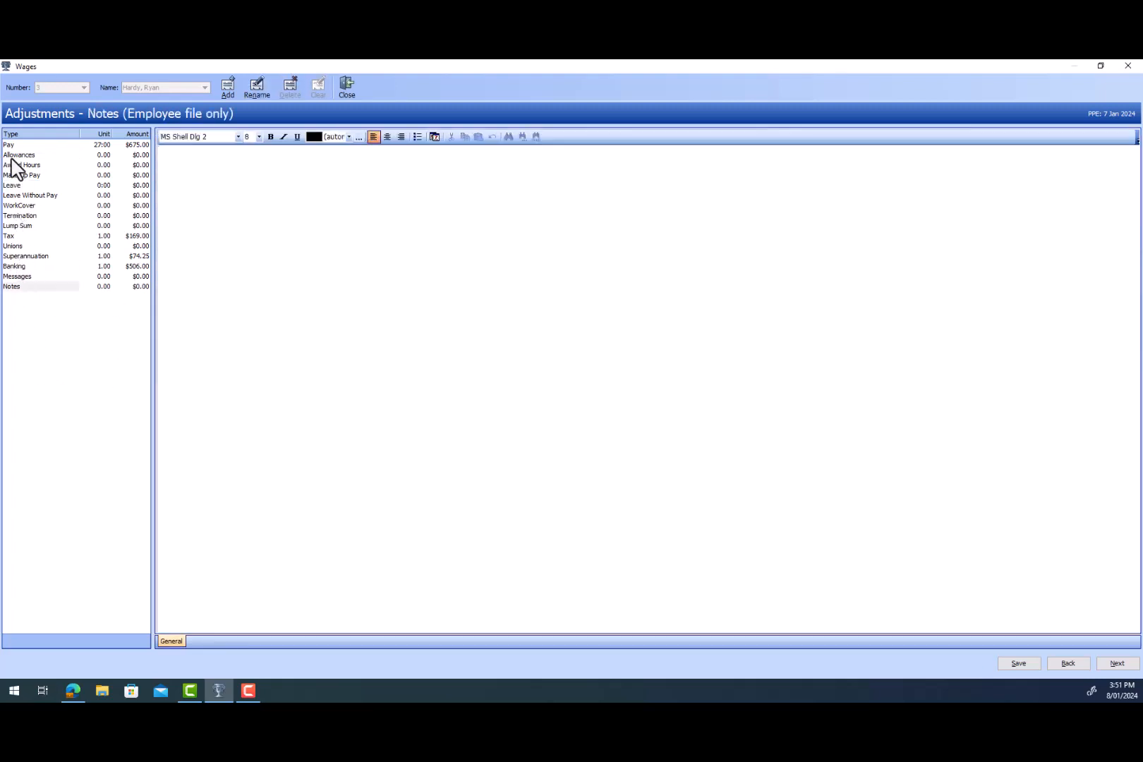
left_click(28, 156)
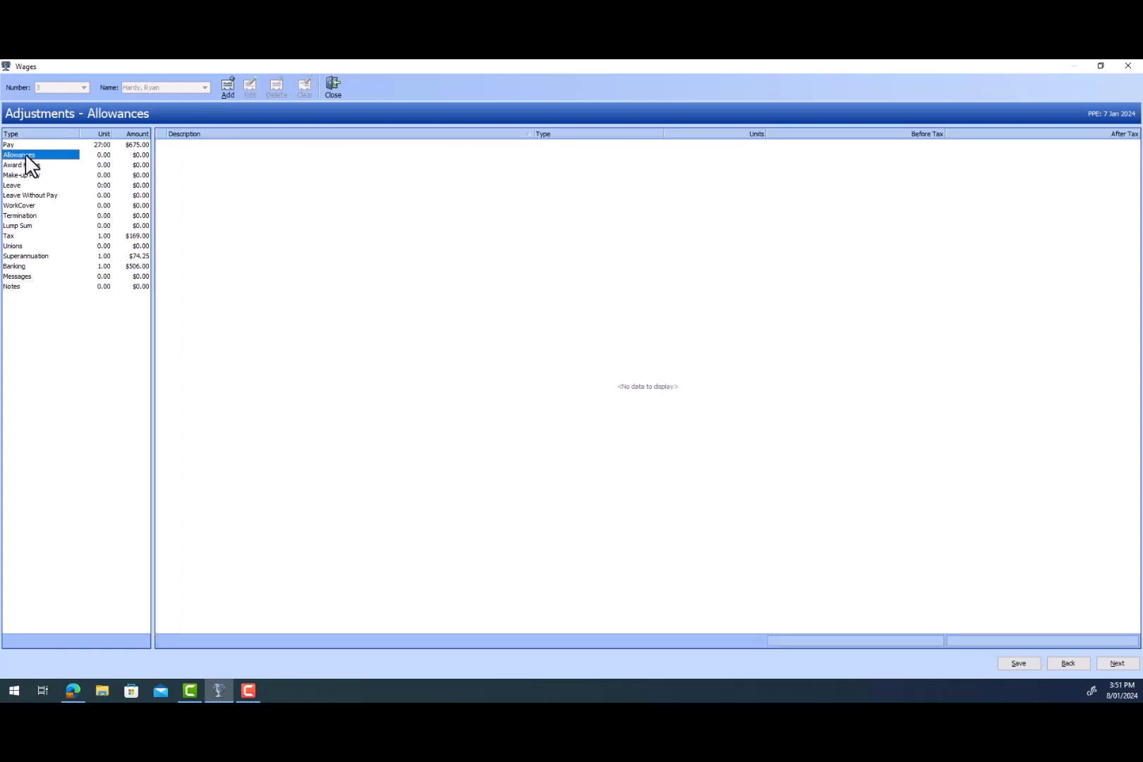
left_click(11, 146)
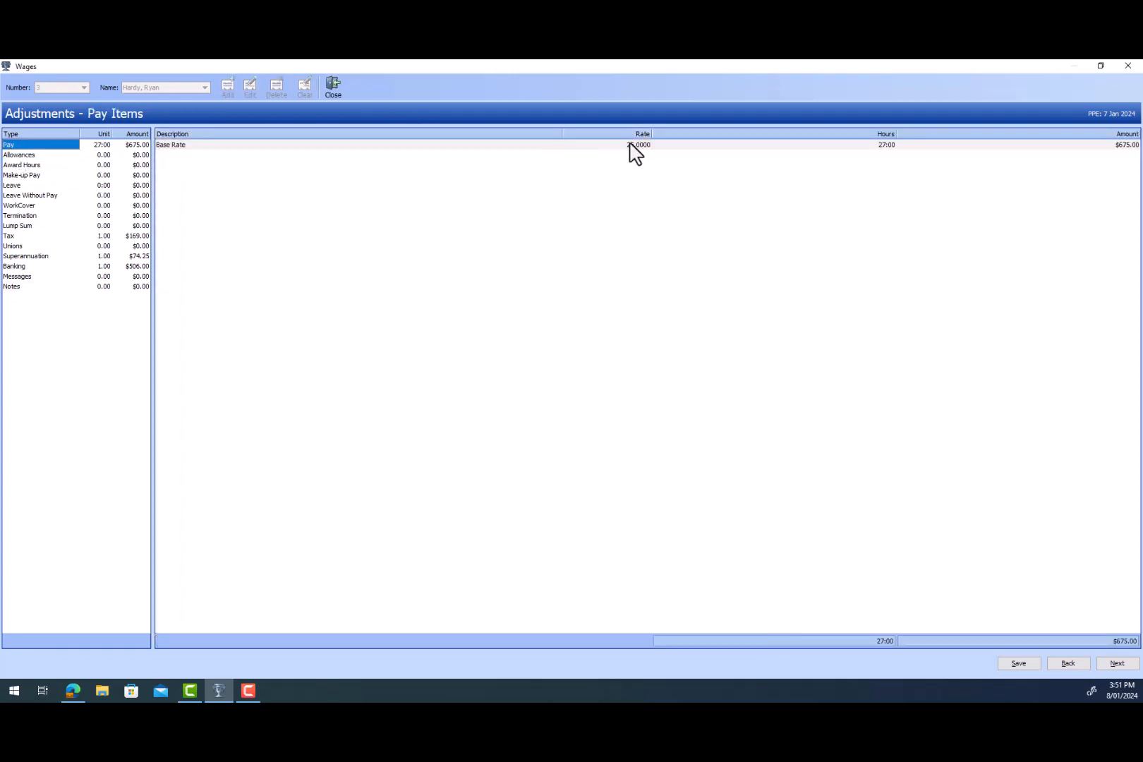
- Return to the timesheet and set Friday's base pay rate to Casual Rate 3
left_click(1070, 662)
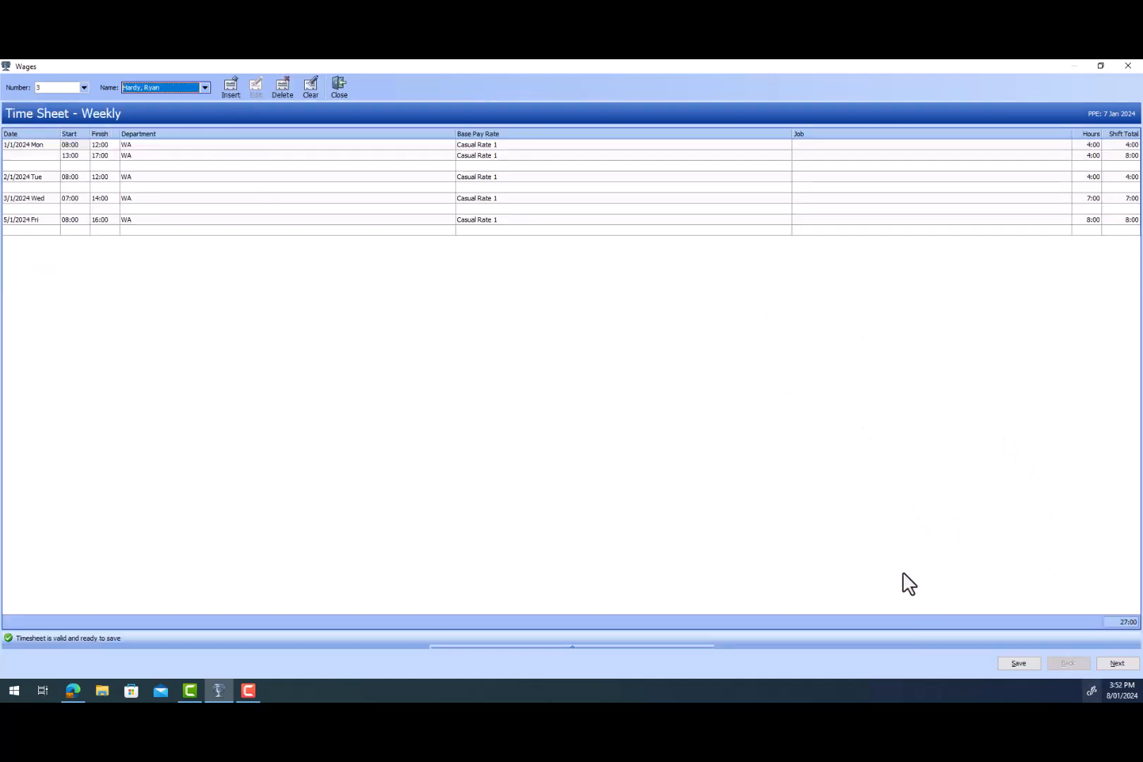
left_click(485, 145)
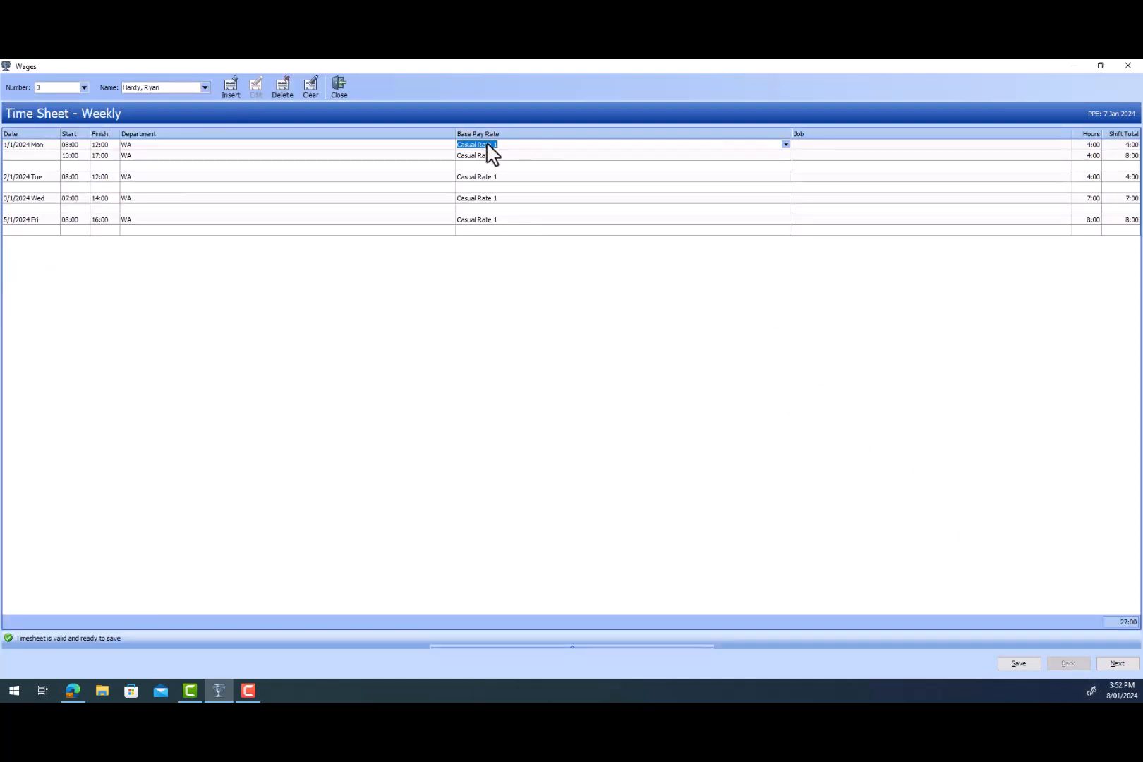
left_click(502, 145)
left_click_drag(502, 144, 452, 147)
left_click(539, 188)
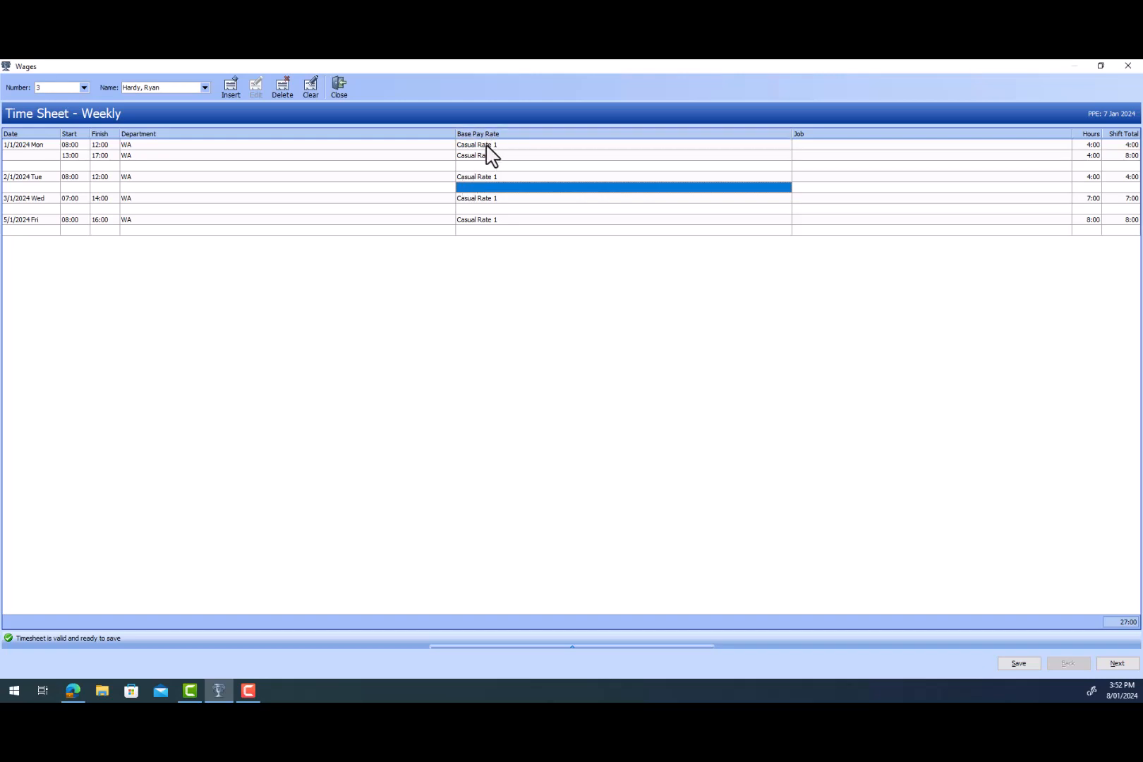
left_click(492, 221)
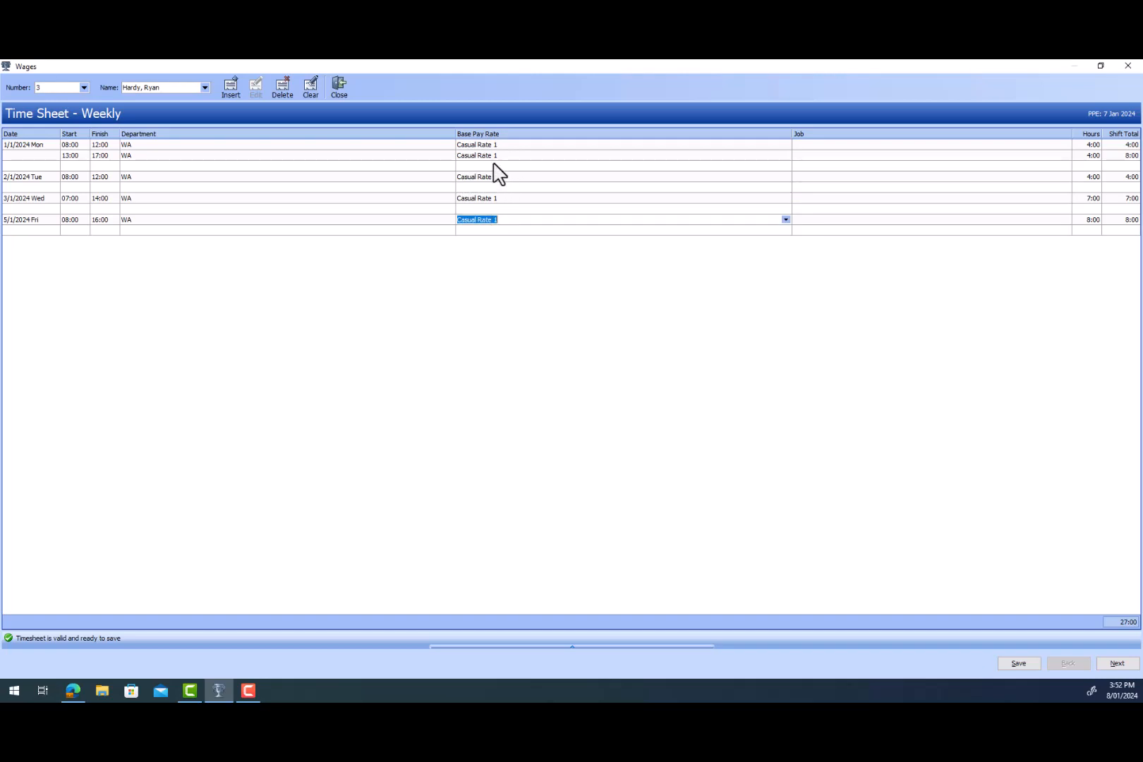
left_click(787, 220)
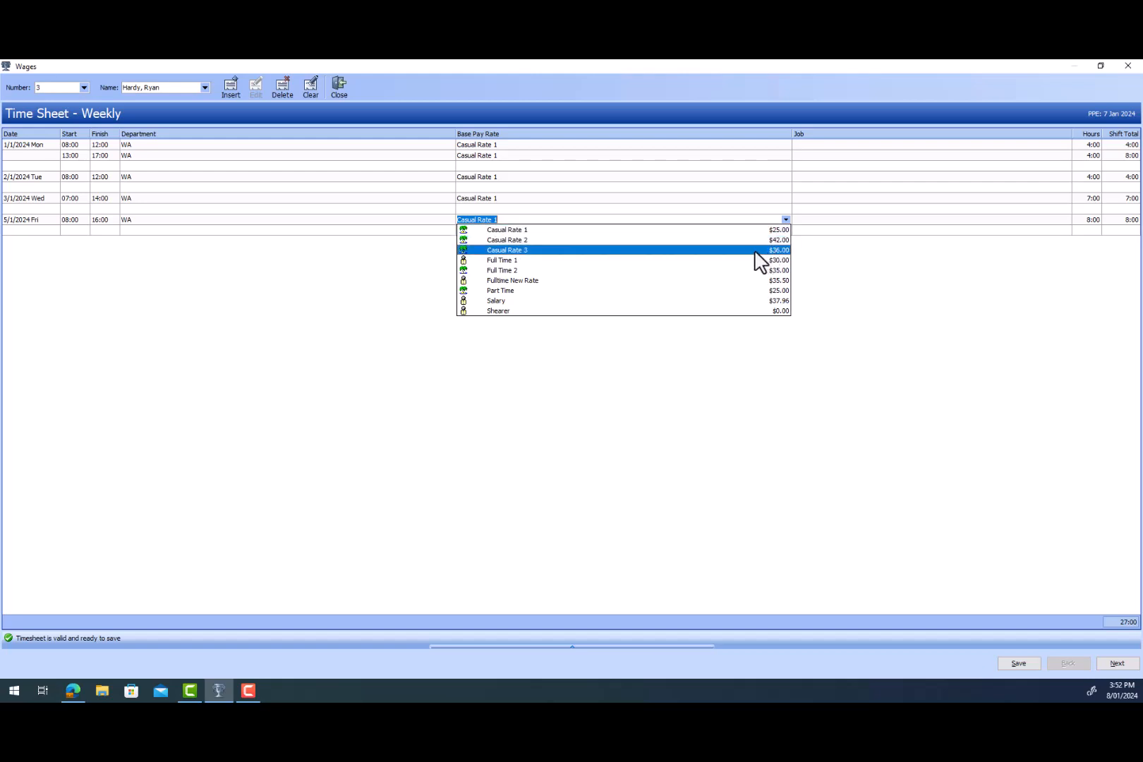
left_click(776, 252)
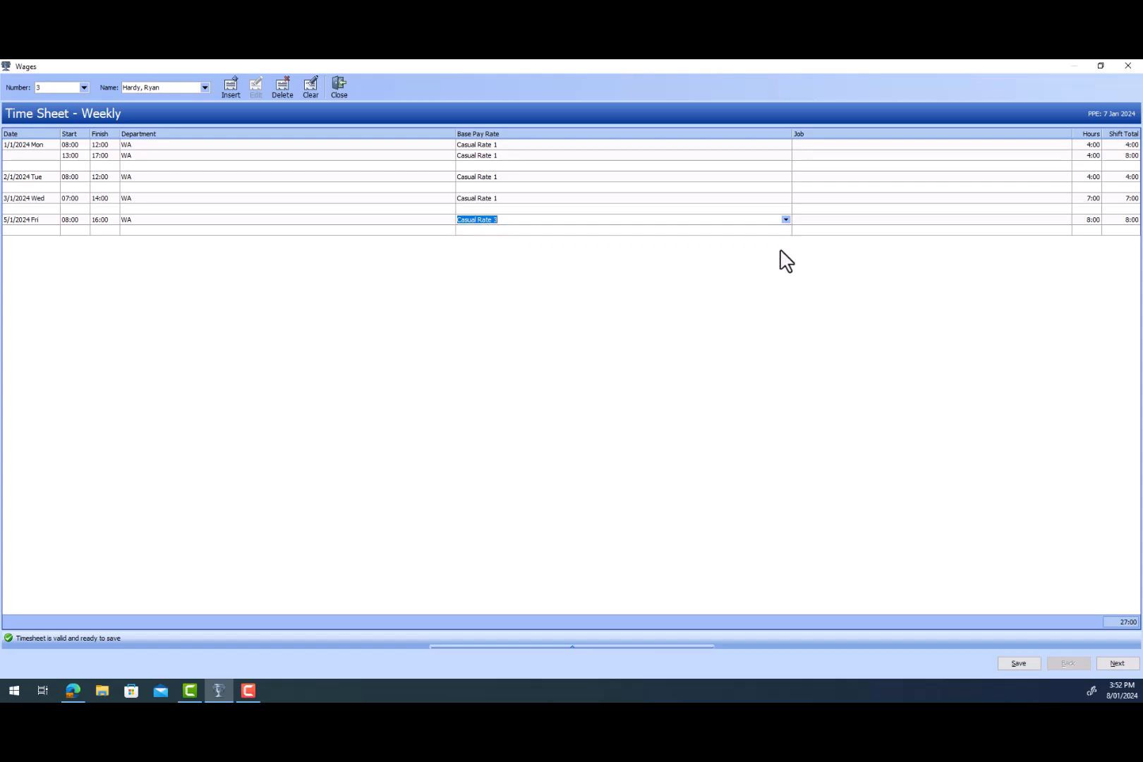
- Inspect the base pay rate options for the Wednesday, Tuesday and Monday shifts
left_click(785, 200)
left_click(786, 199)
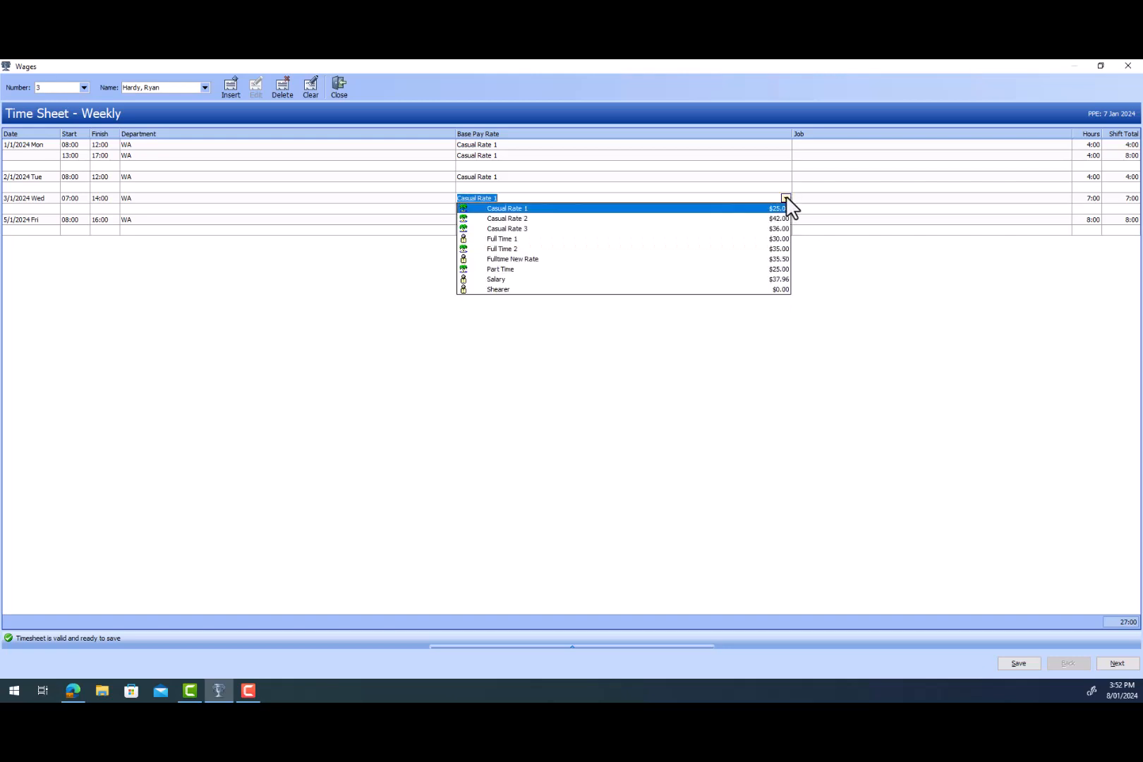
left_click(786, 199)
left_click(786, 178)
left_click(786, 176)
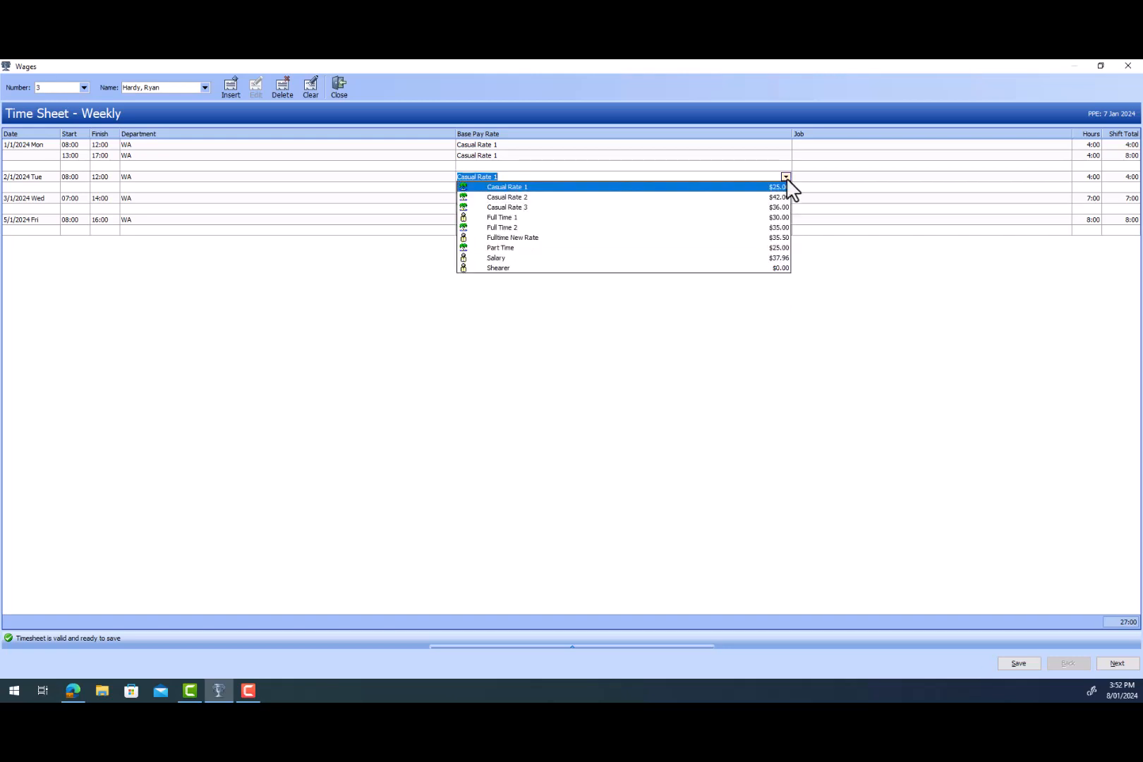
left_click(787, 178)
left_click(785, 156)
left_click(786, 155)
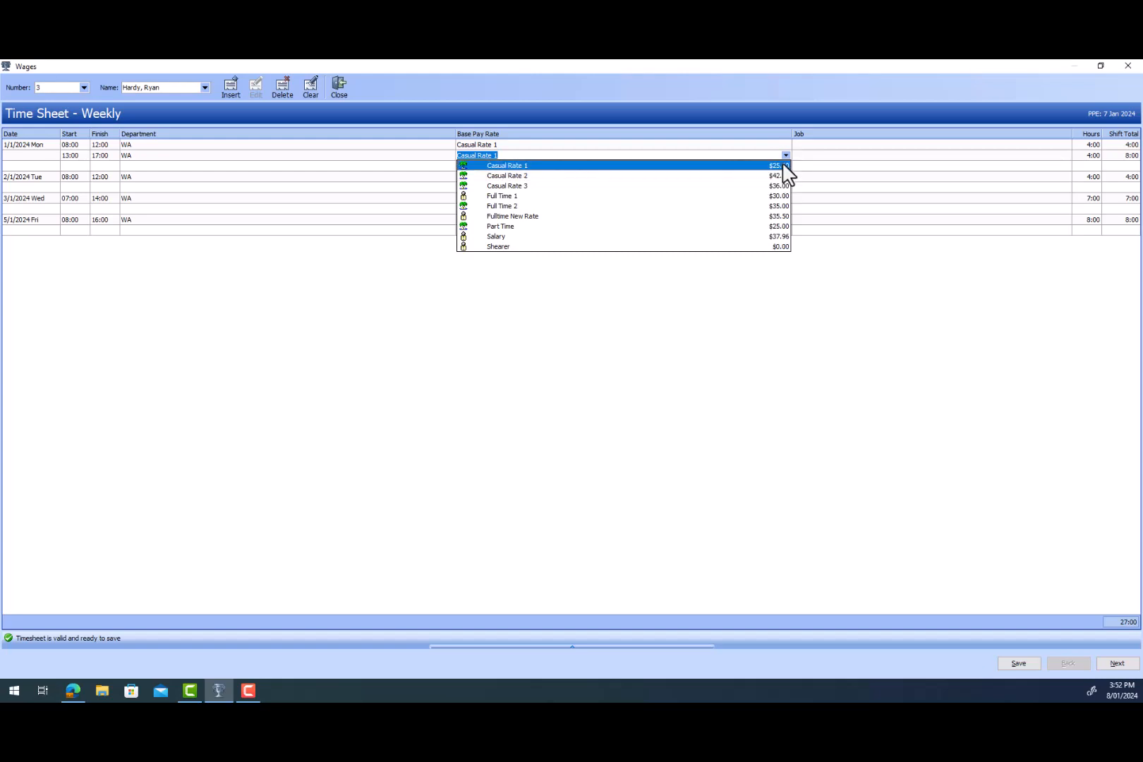
left_click(786, 166)
left_click(785, 145)
left_click(785, 145)
left_click(786, 156)
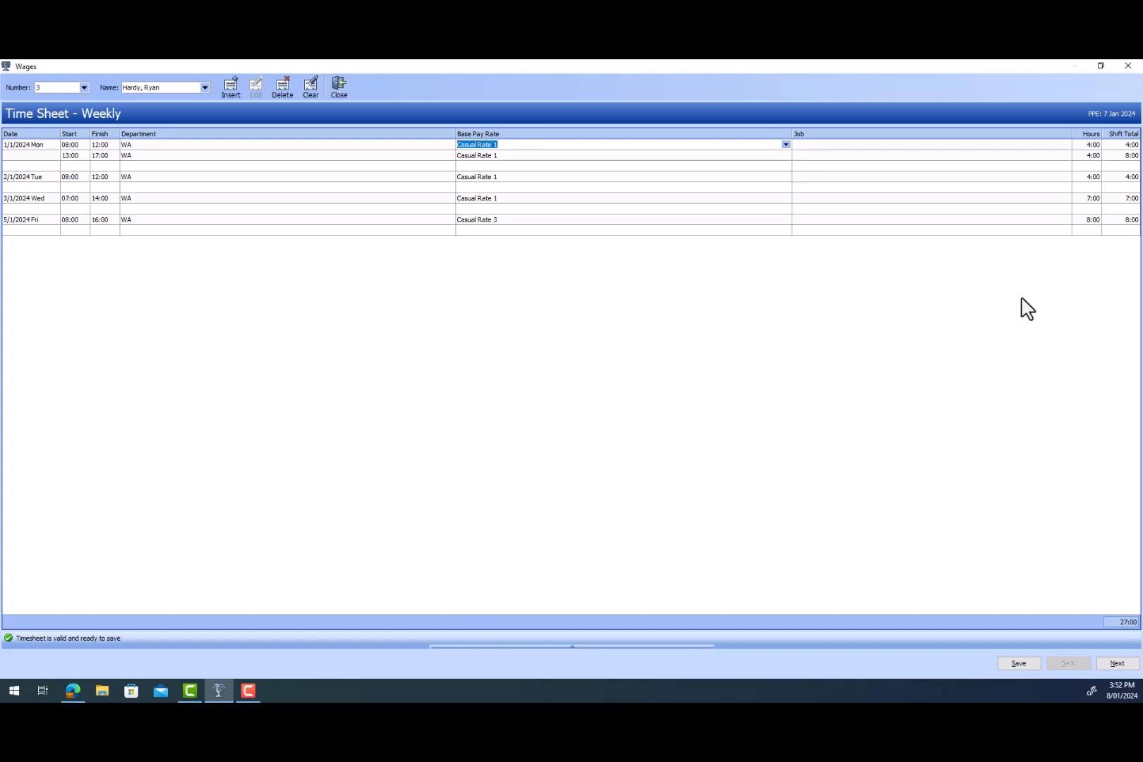
- Advance through the pay items to the pay slip and view it at 100%
left_click(1126, 665)
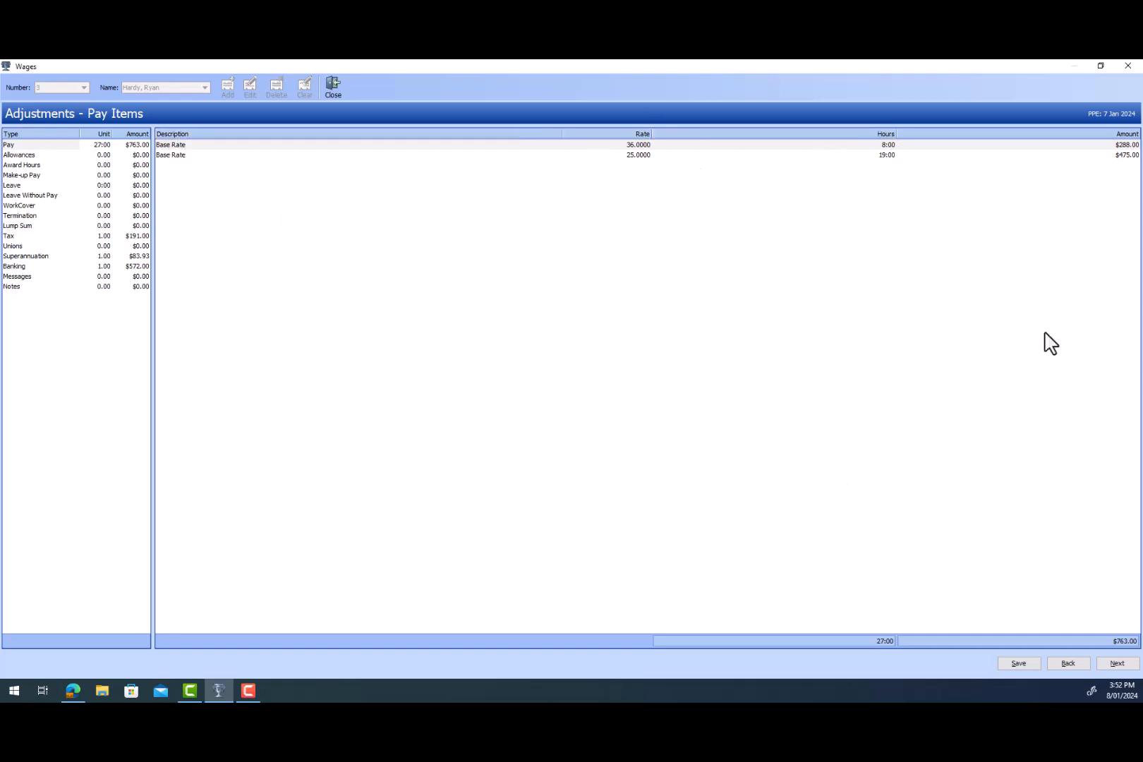
left_click(1128, 666)
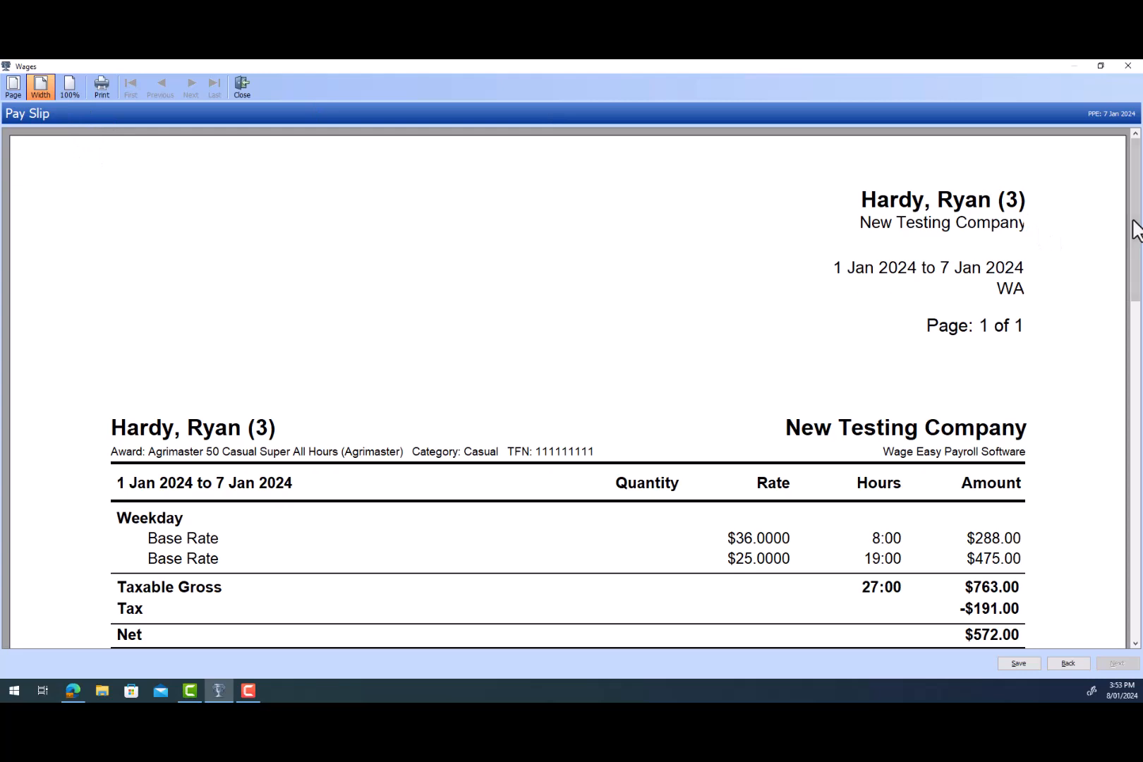
mouse_move(1134, 229)
left_mouse_down()
mouse_move(1137, 395)
mouse_move(1131, 222)
left_mouse_up()
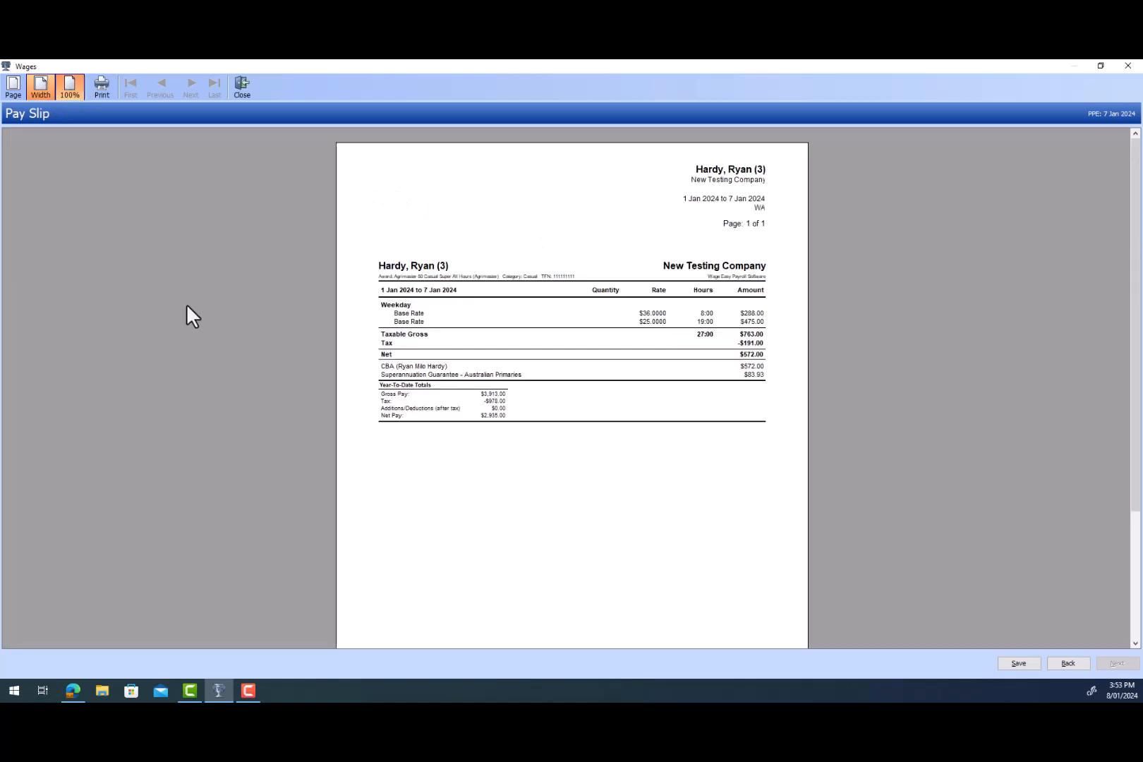
left_click(69, 89)
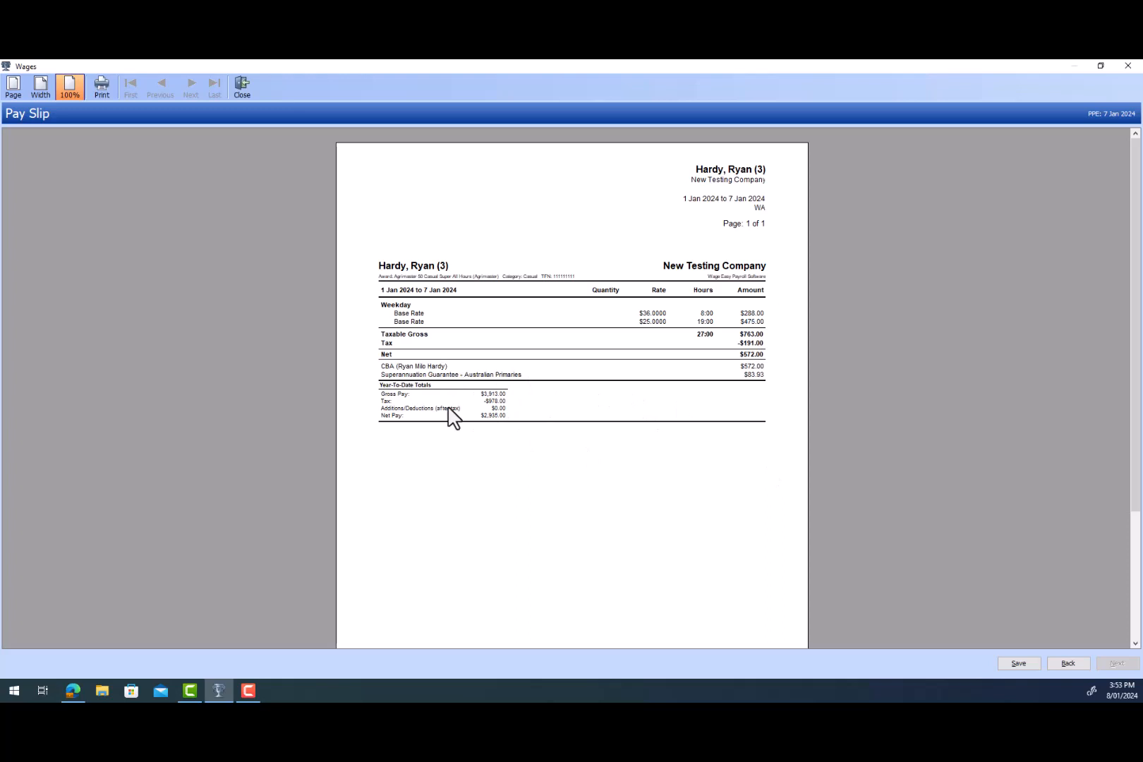
- Open the timesheet report from the pay slip, view it as a full page, and close it
left_click(747, 335)
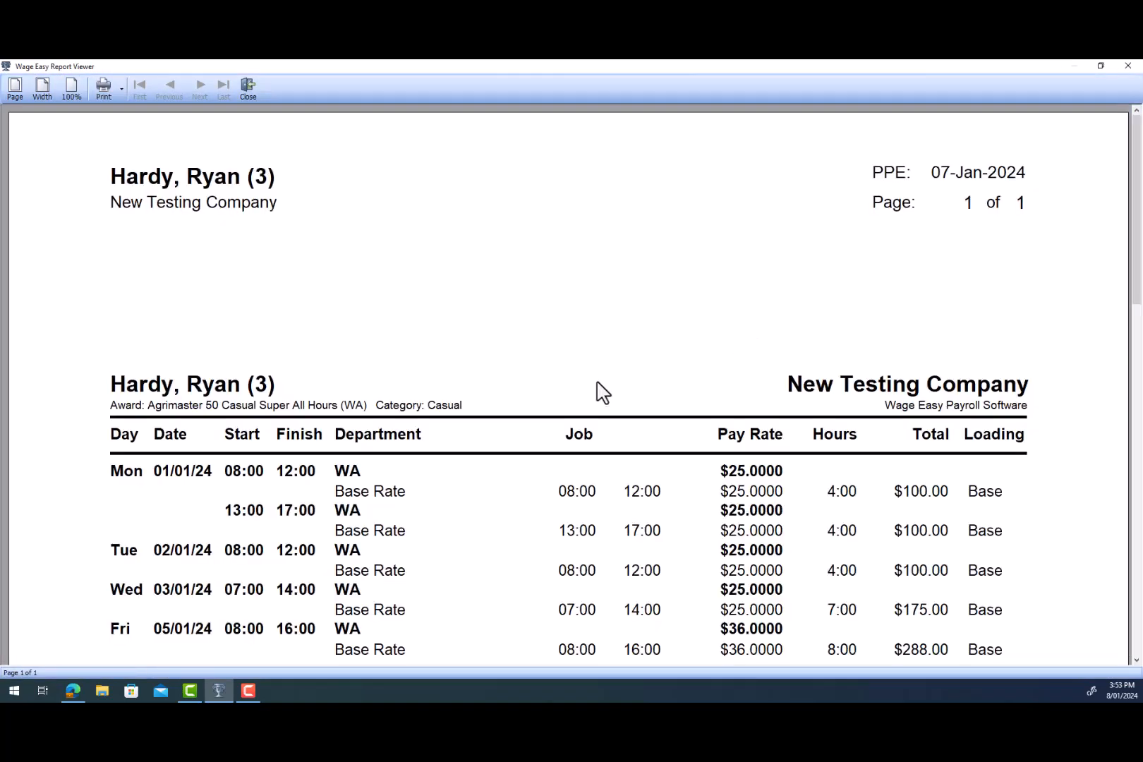
left_click(73, 93)
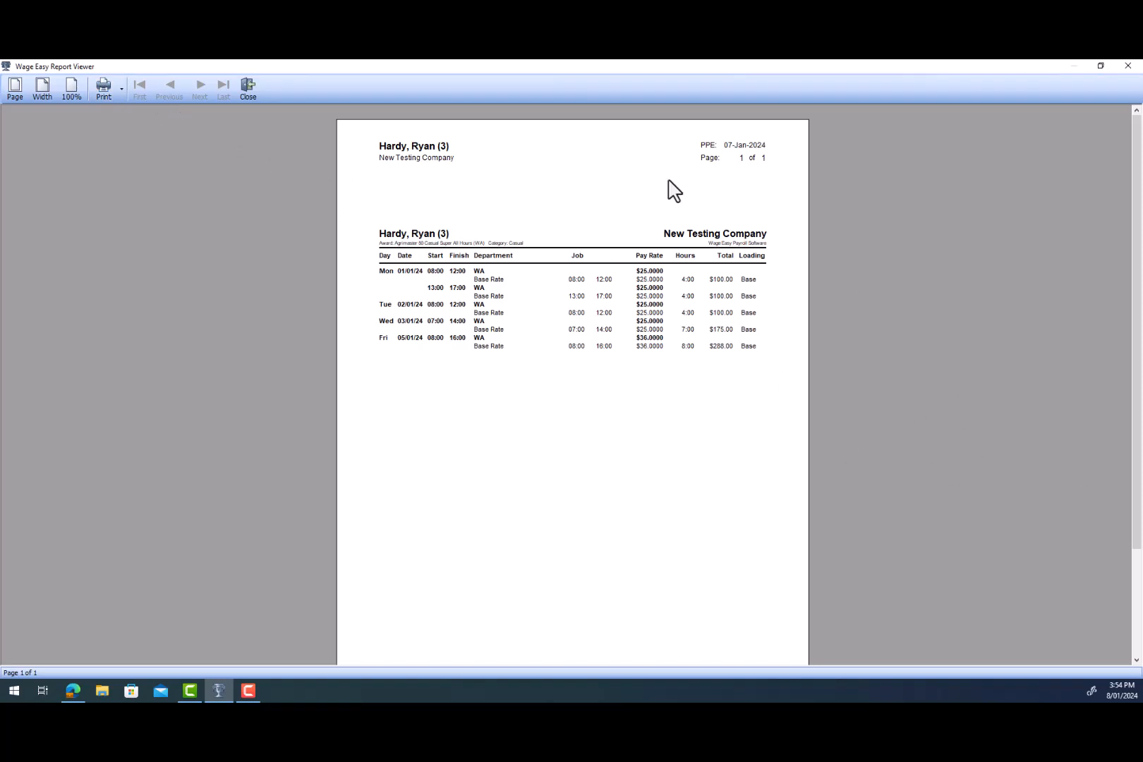
left_click(253, 94)
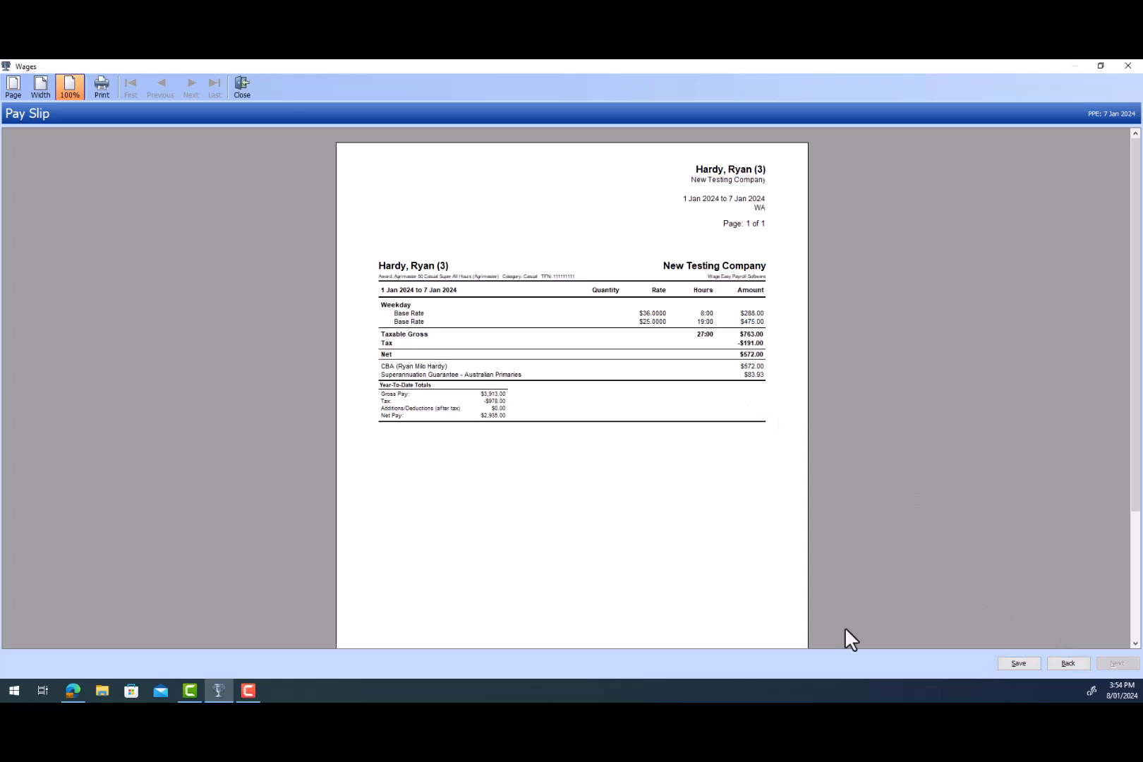
- Save the employee's pay slip
left_click(1018, 664)
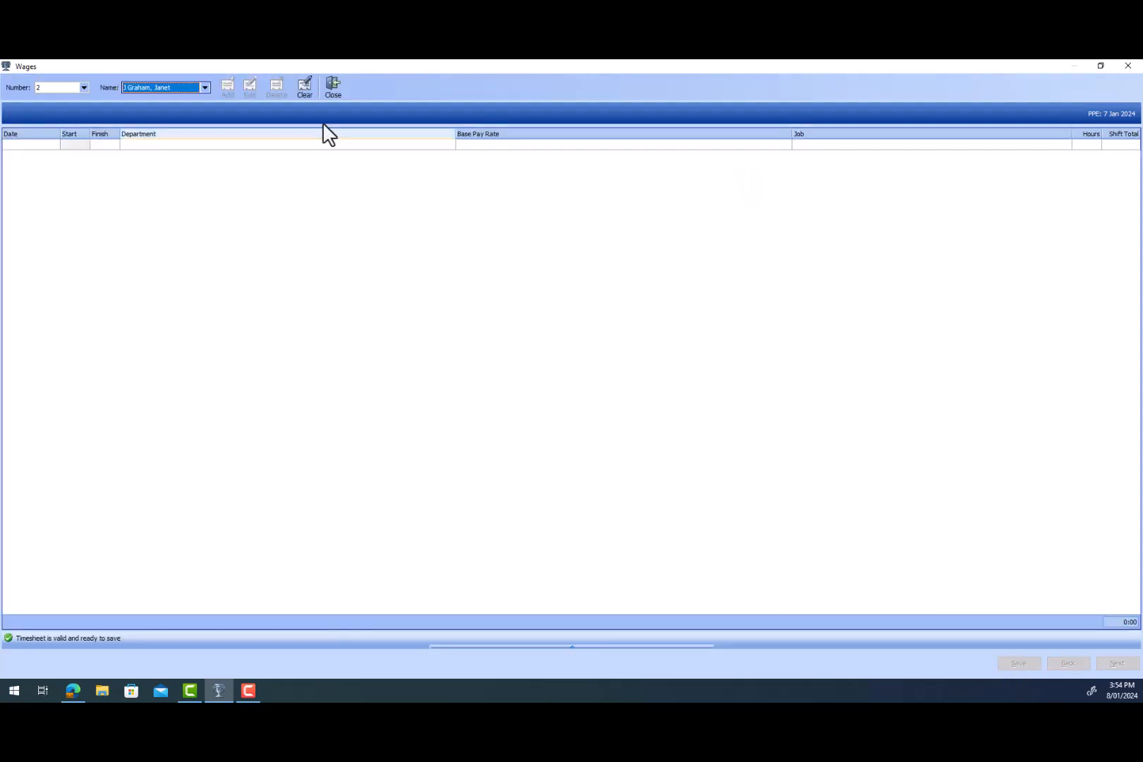
- Close the wages window and open the employee details
left_click(333, 88)
left_click(77, 105)
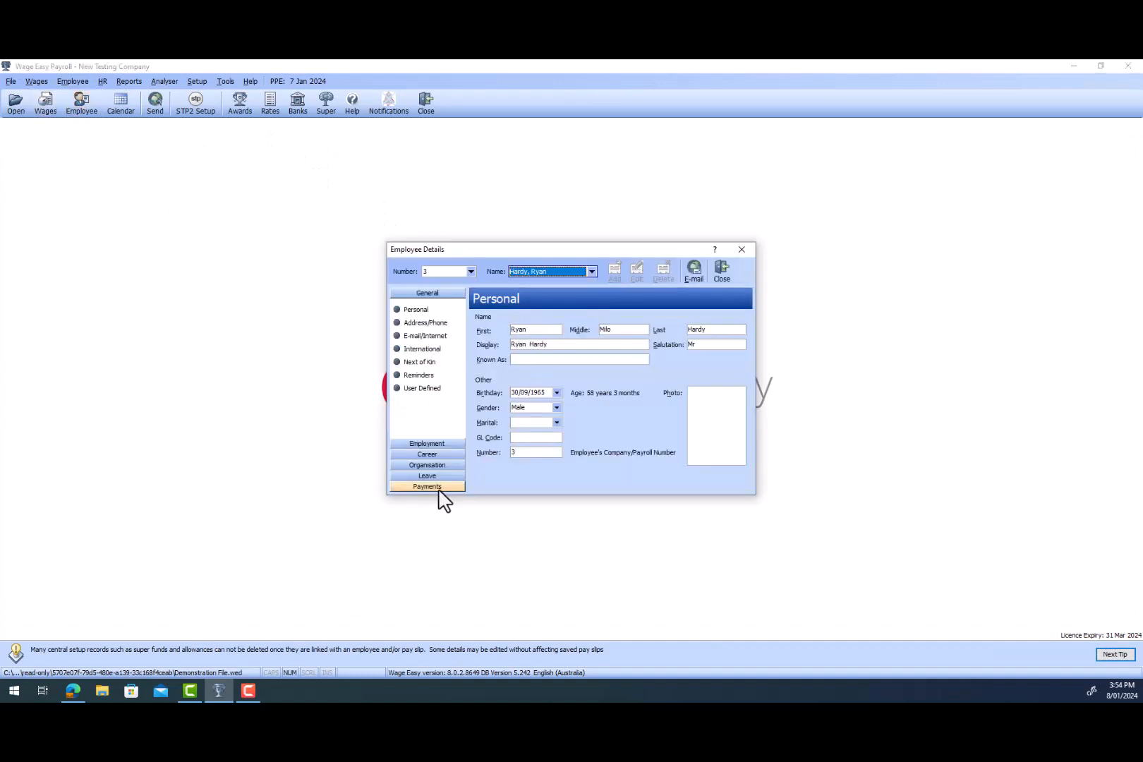
- Open the employee's most recent past pay, period ending 07/01/2024, from the payment history and view it at 100%
left_click(439, 488)
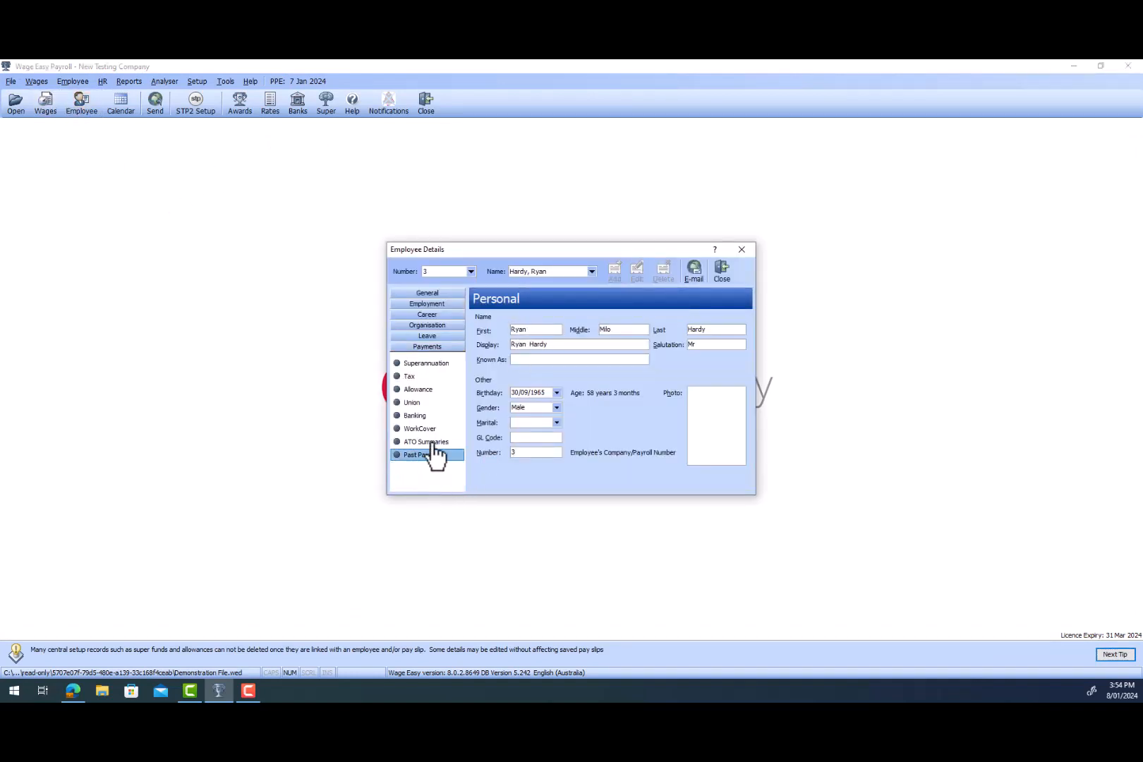
left_click(435, 456)
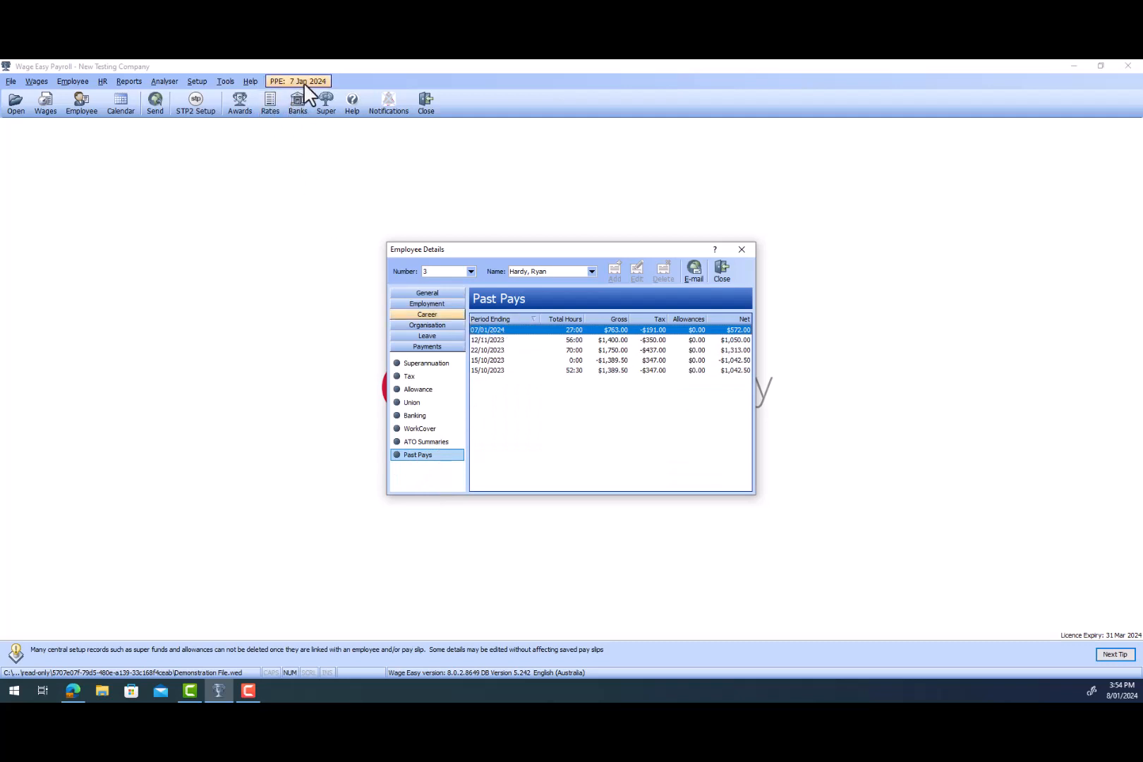
double_click(597, 458)
left_click(69, 84)
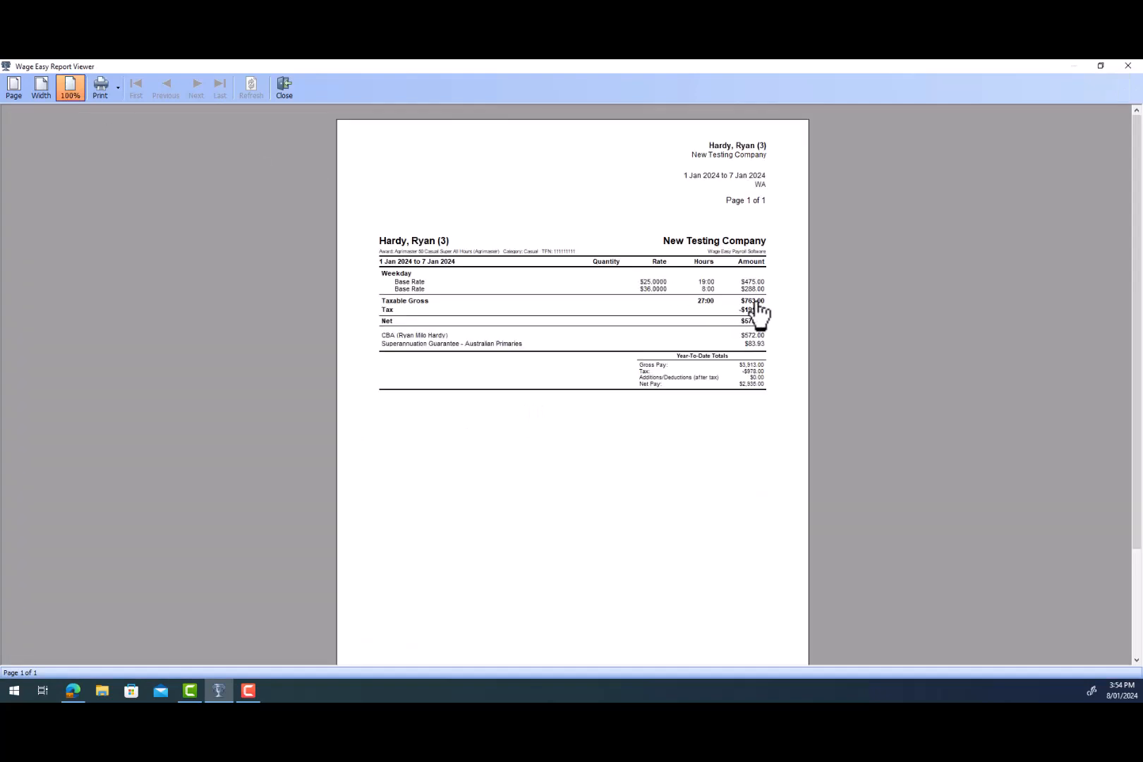
- Open the timesheet report from the past pay slip, then close the report viewer and the employee details
left_click(718, 252)
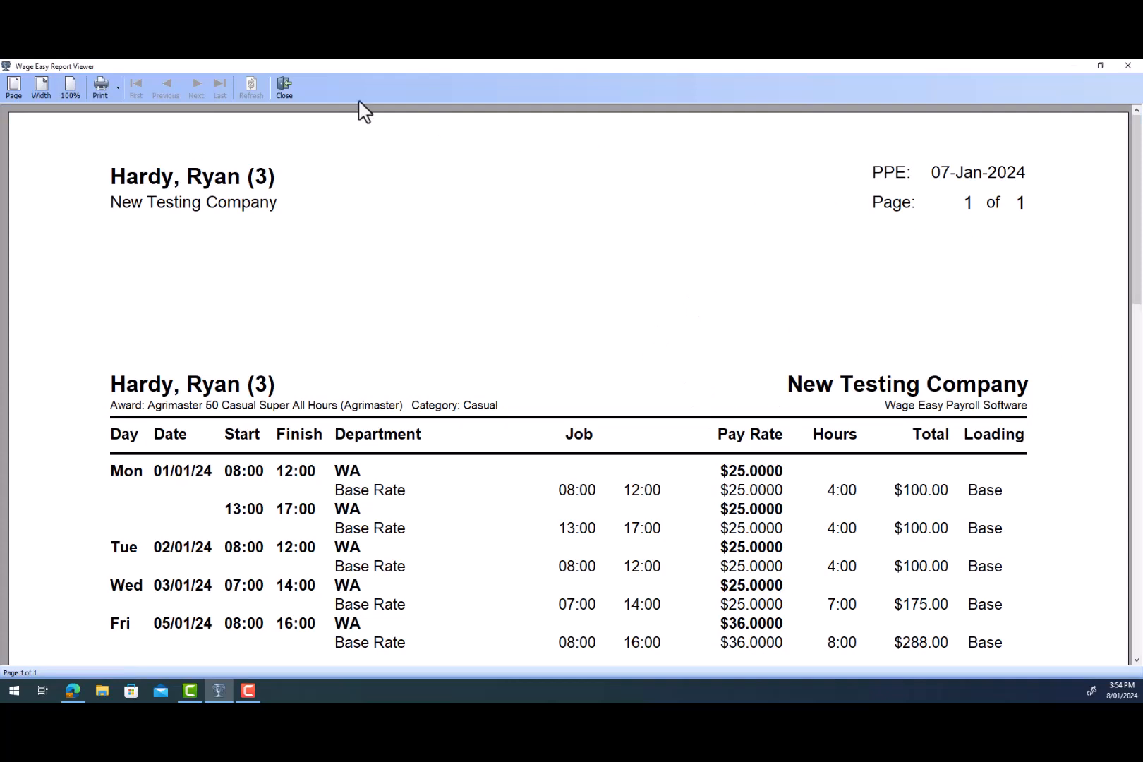
left_click(284, 88)
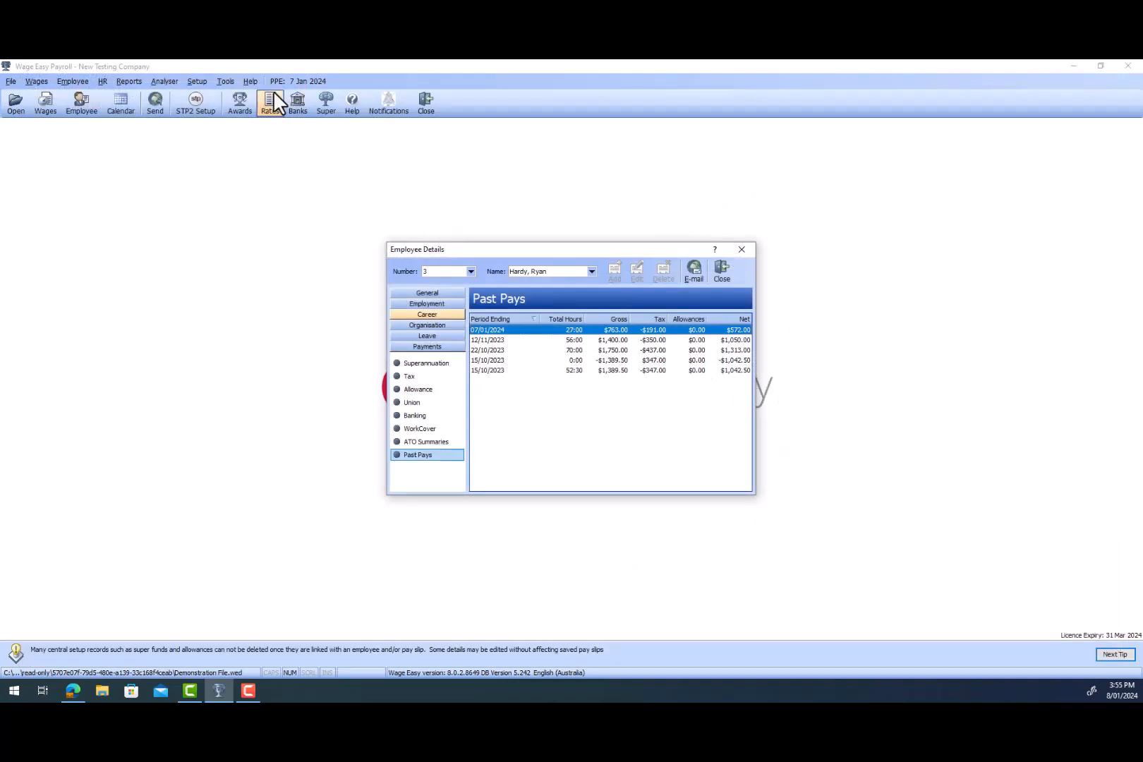
left_click(727, 271)
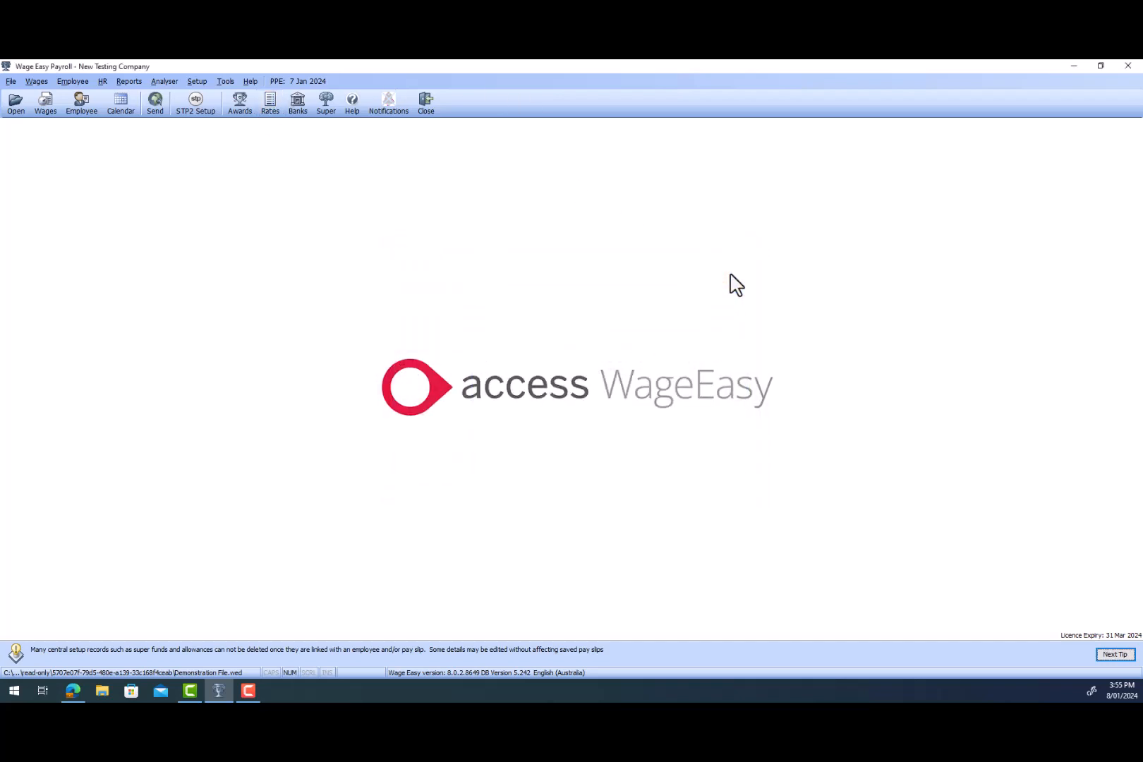